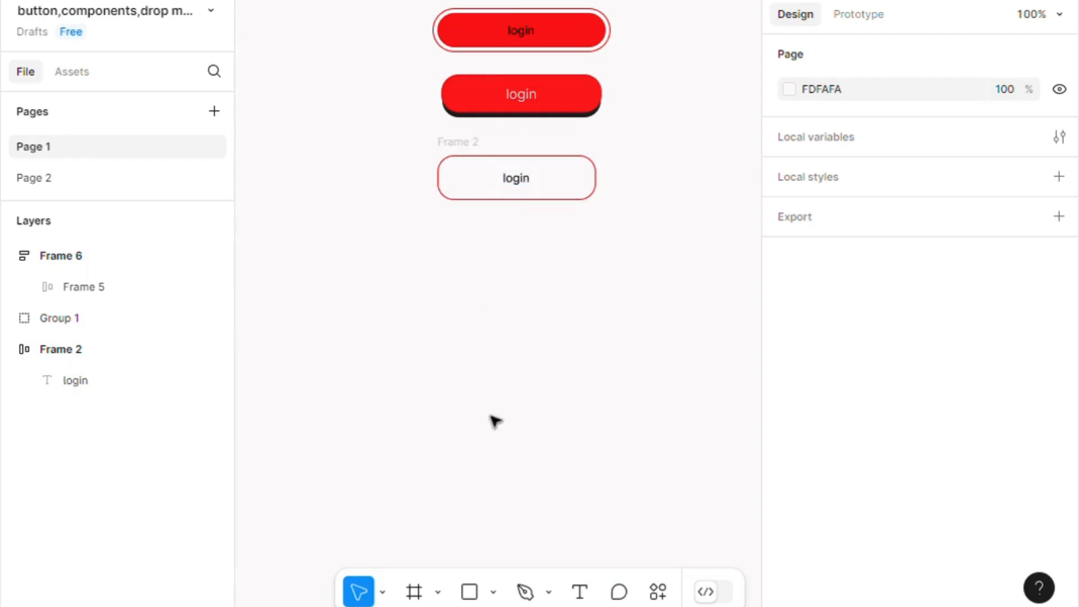
Add a "subscribe" text on the empty canvas below the login buttons and wrap it in an auto layout frame.
left_click(580, 591)
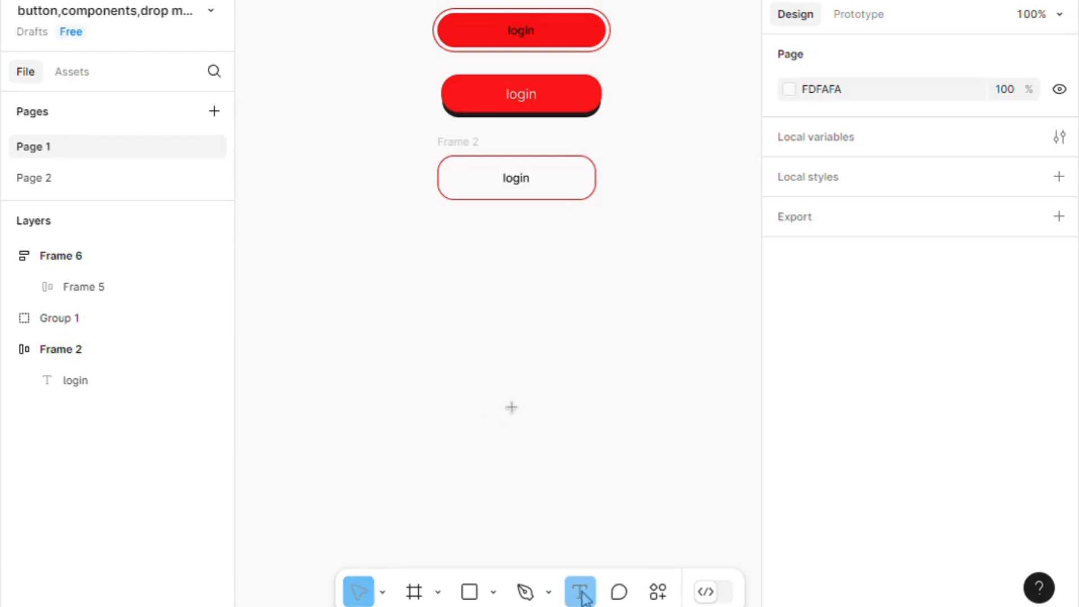
left_click(506, 401)
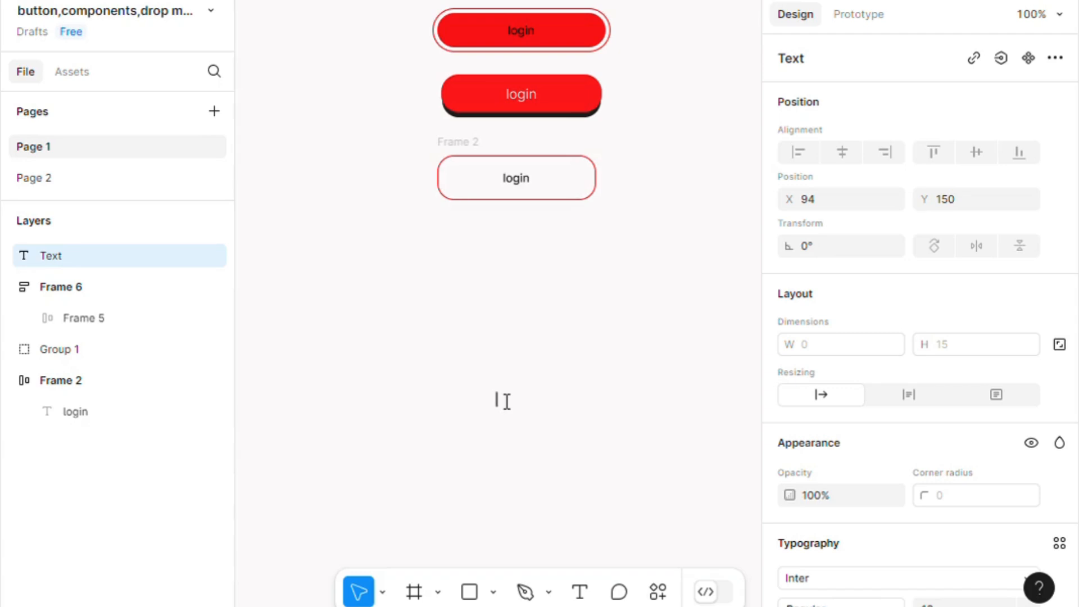
type("subscribe")
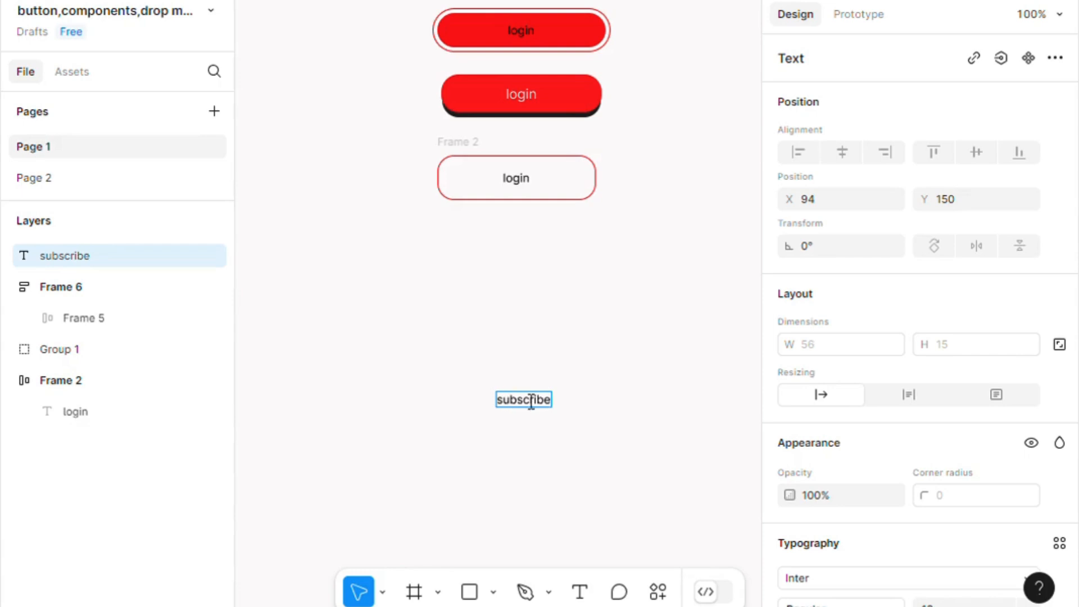
key("Escape")
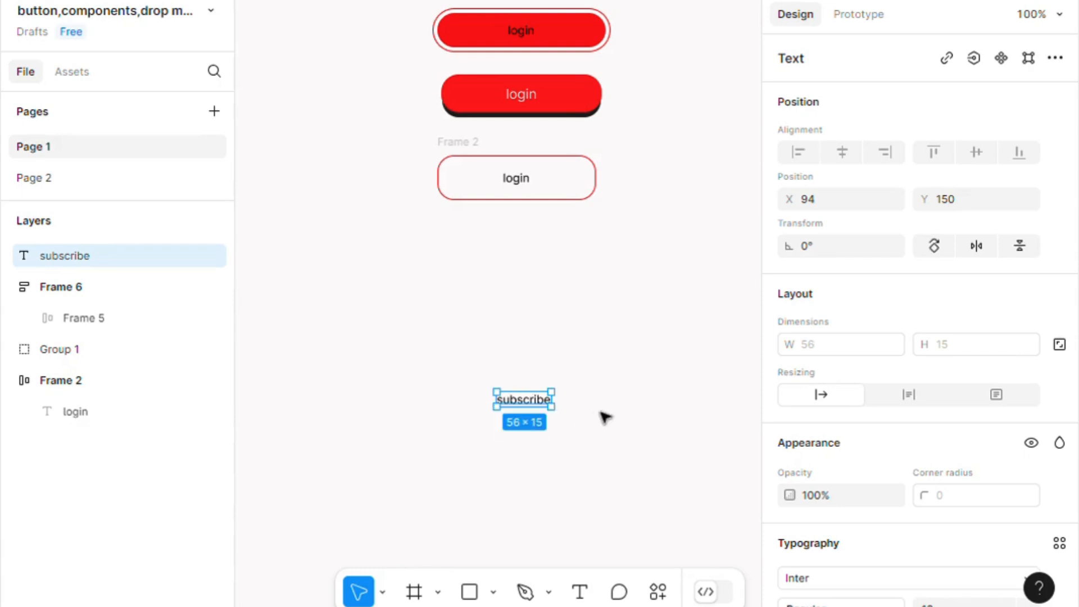
key("shift+a")
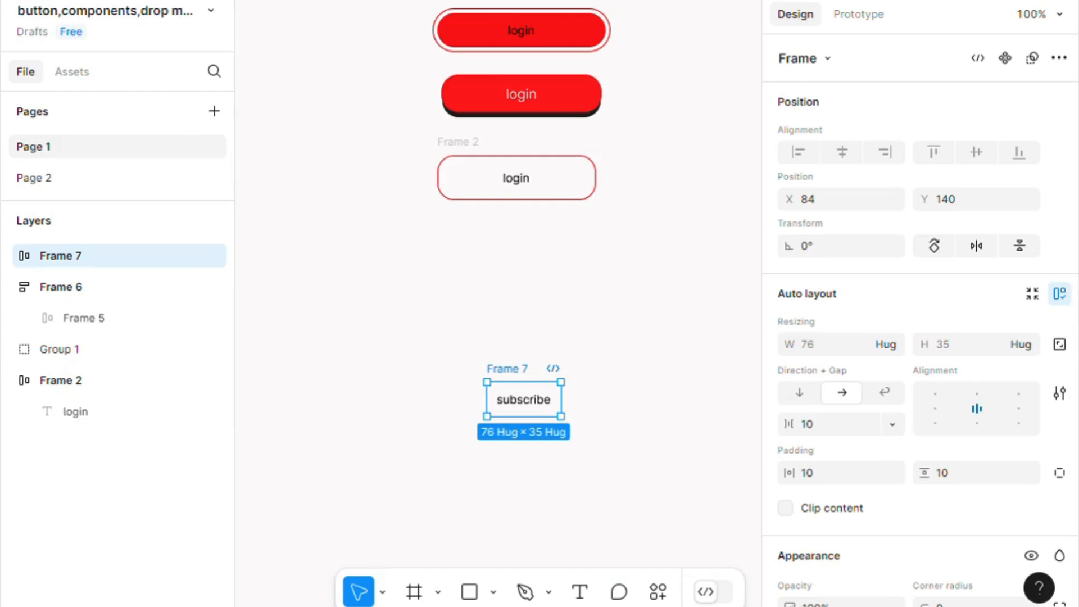
Add a magenta E019C6 stroke to the subscribe frame.
left_click_drag(1075, 348, 1075, 527)
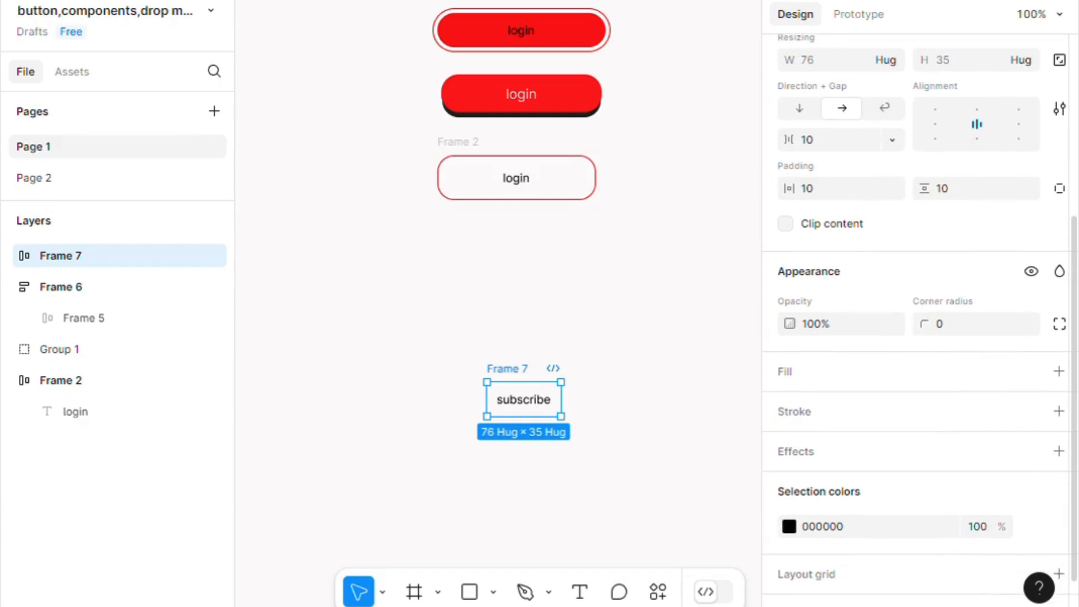
left_click(1058, 413)
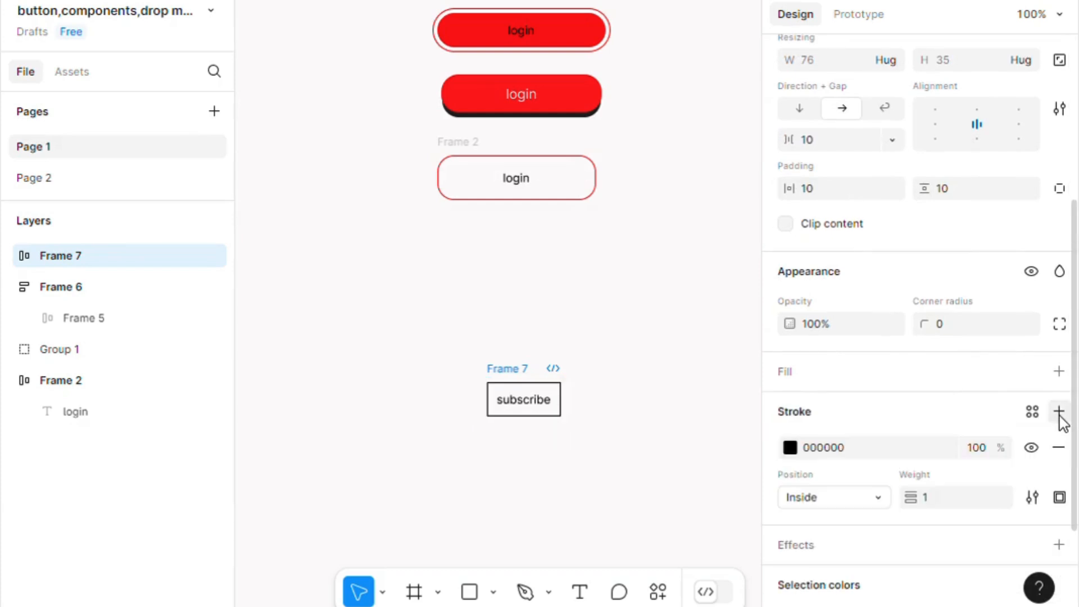
left_click(791, 448)
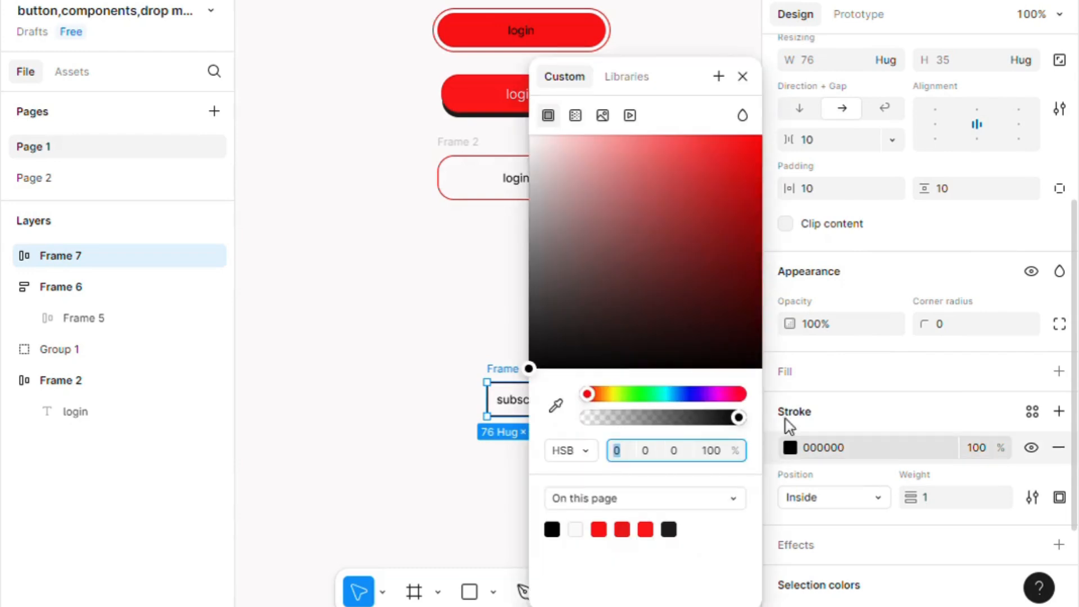
left_click(720, 396)
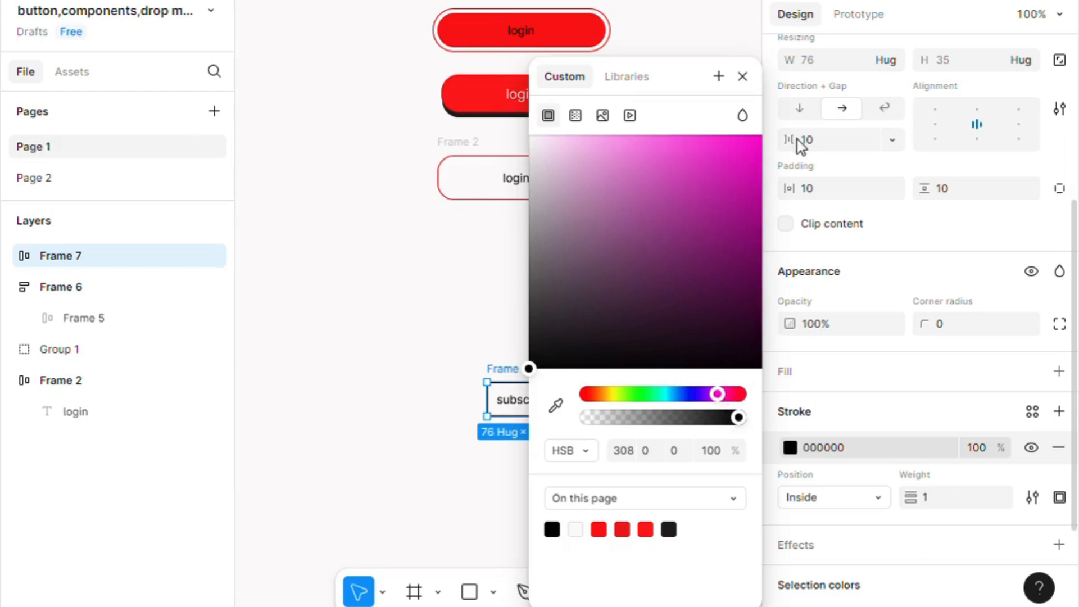
left_click(736, 168)
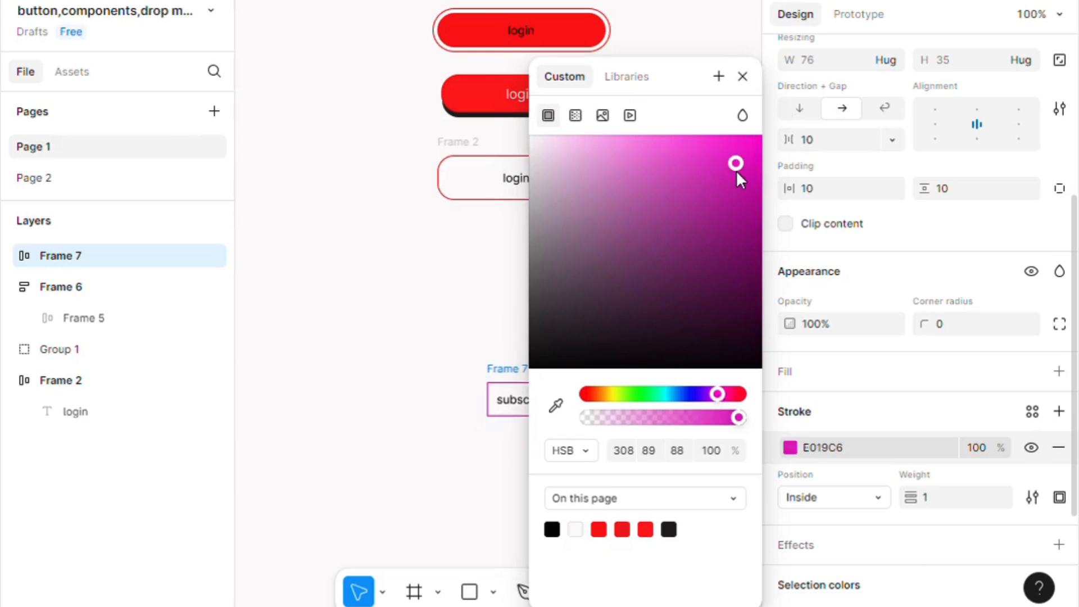
left_click(743, 77)
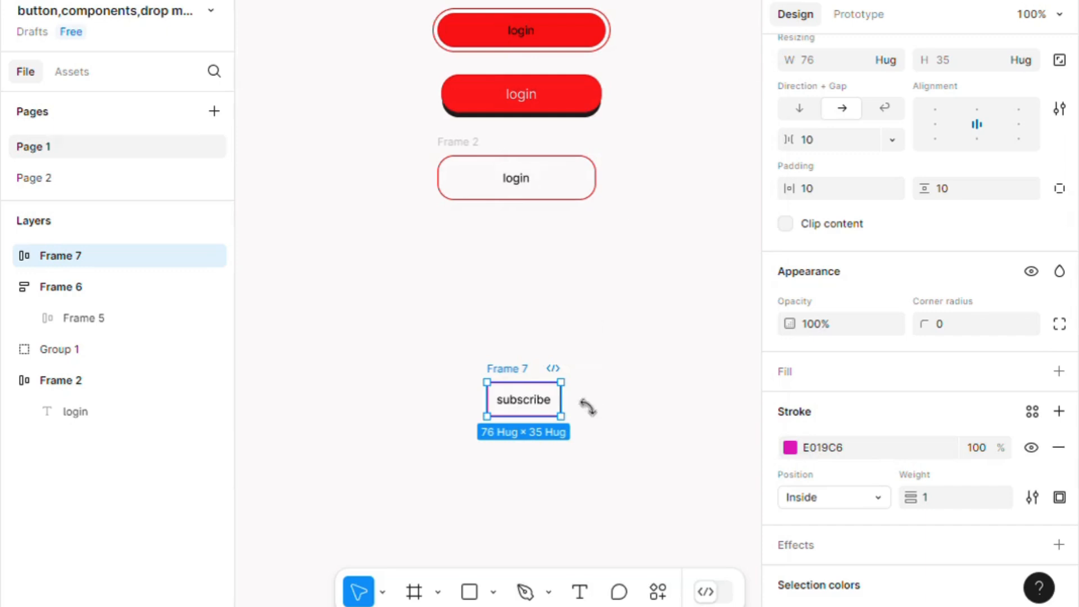
Round the subscribe frame's corners with a radius of 17.5 and widen the frame to about 147.
left_click(944, 331)
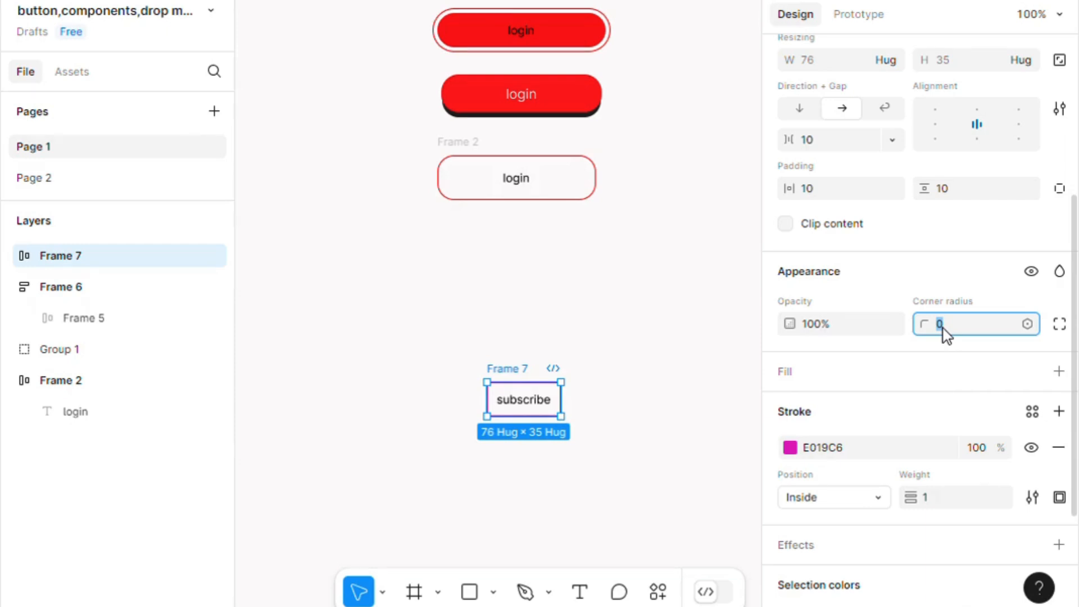
key("BackSpace")
type("17.5")
key("Return")
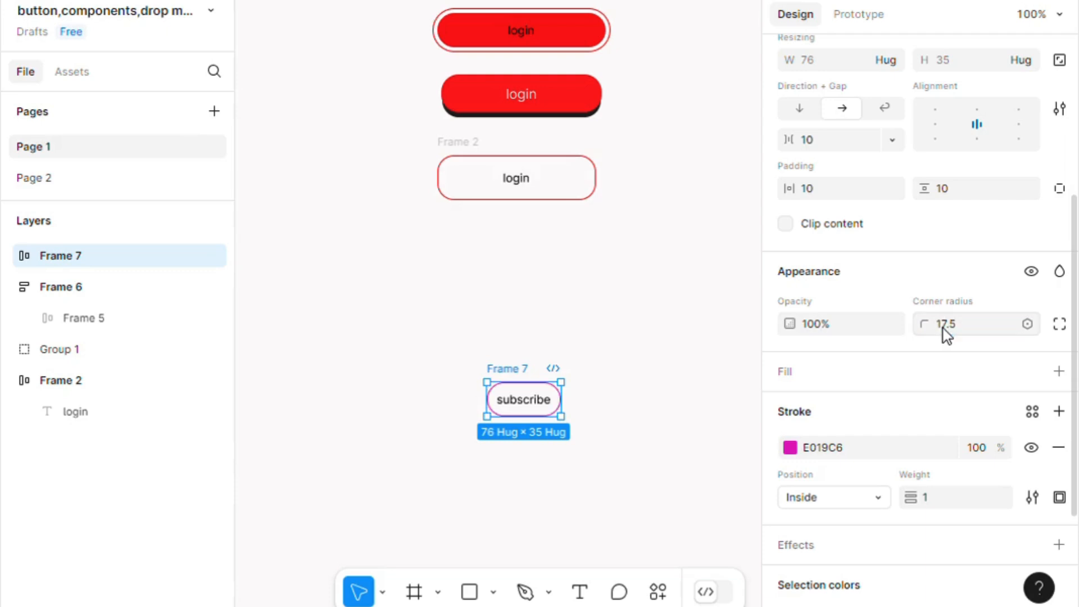
left_click_drag(569, 419, 641, 416)
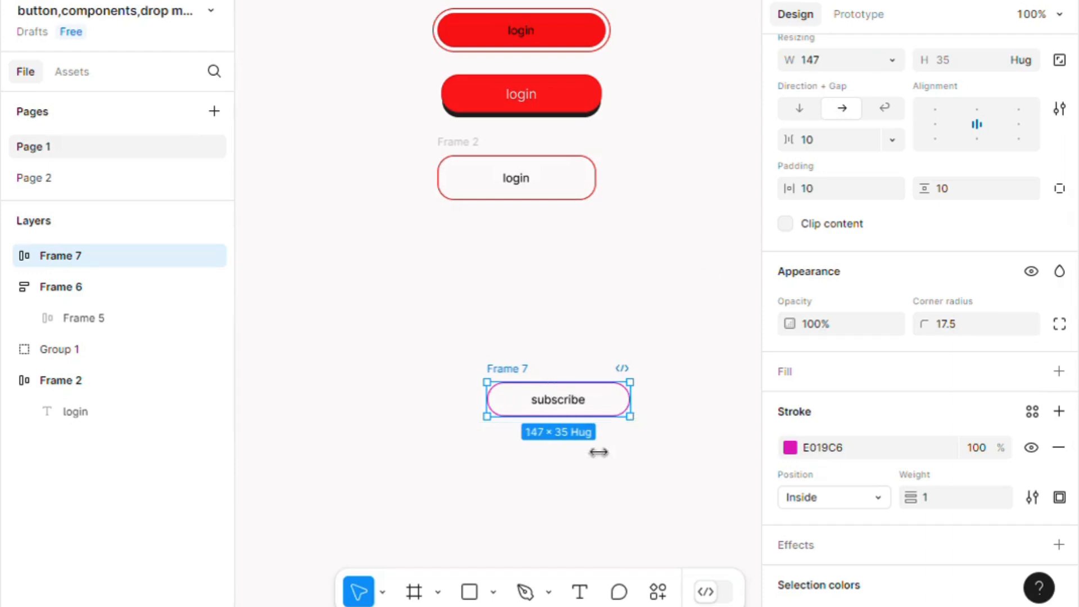
left_click(554, 504)
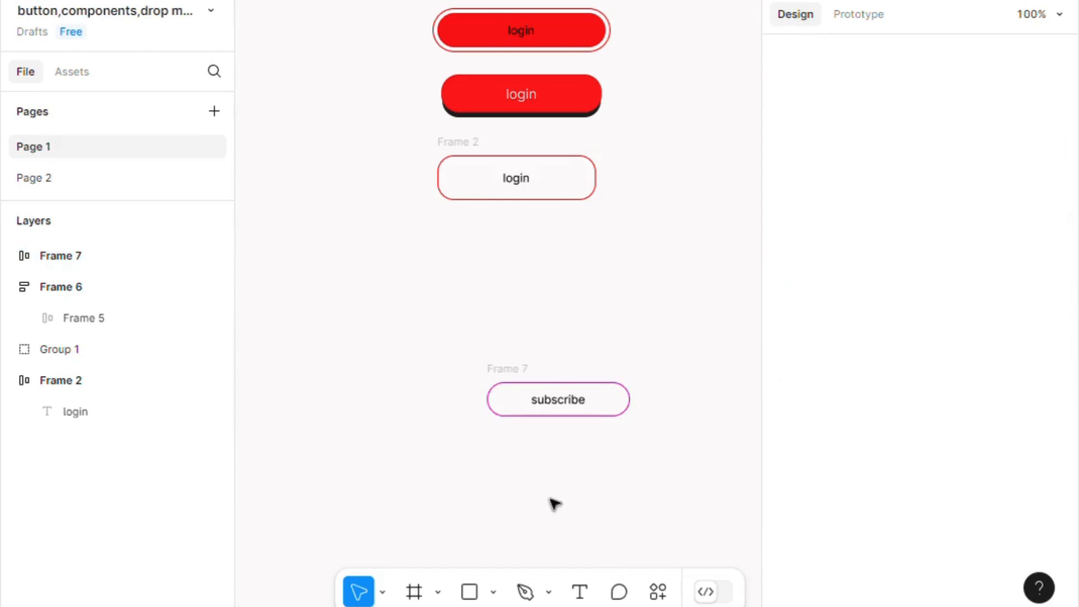
Move the subscribe button up closer to the login buttons, to about X 64, Y 72.
left_click(565, 413)
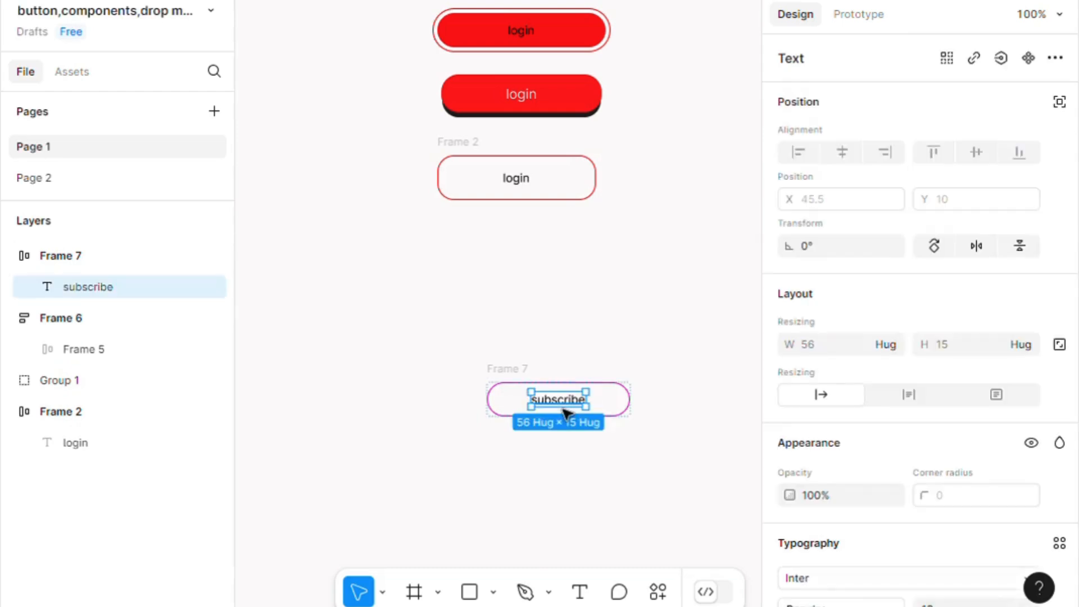
left_click(524, 375)
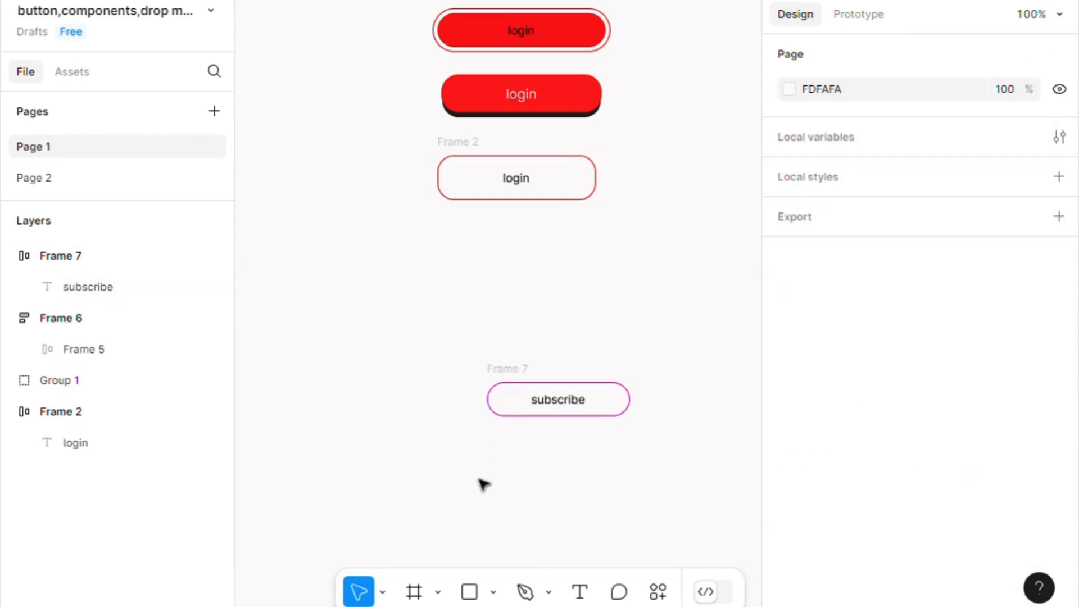
left_click_drag(523, 371, 505, 307)
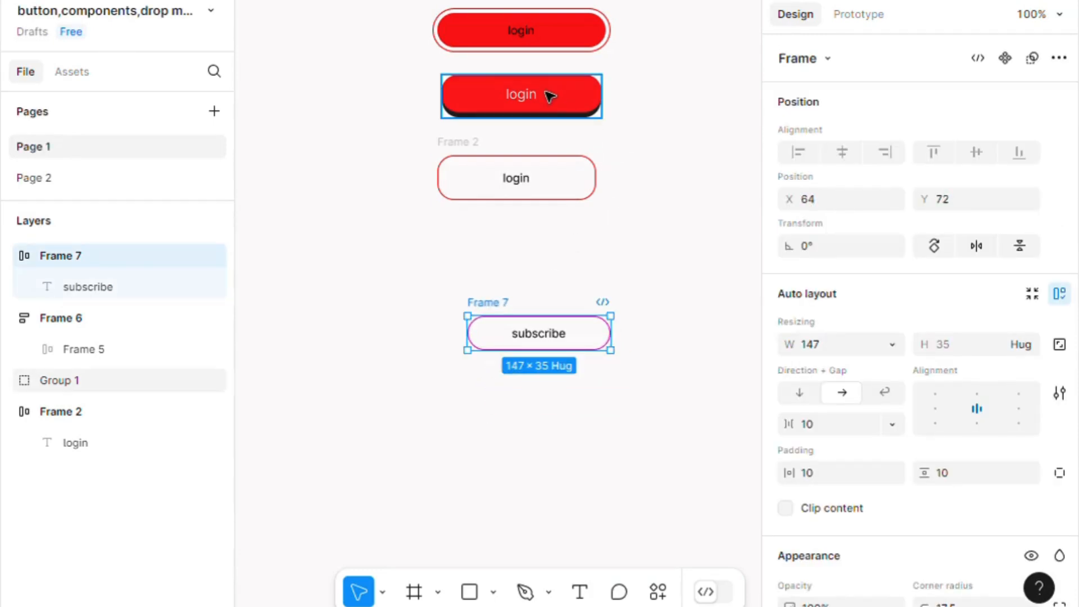
left_click(549, 103)
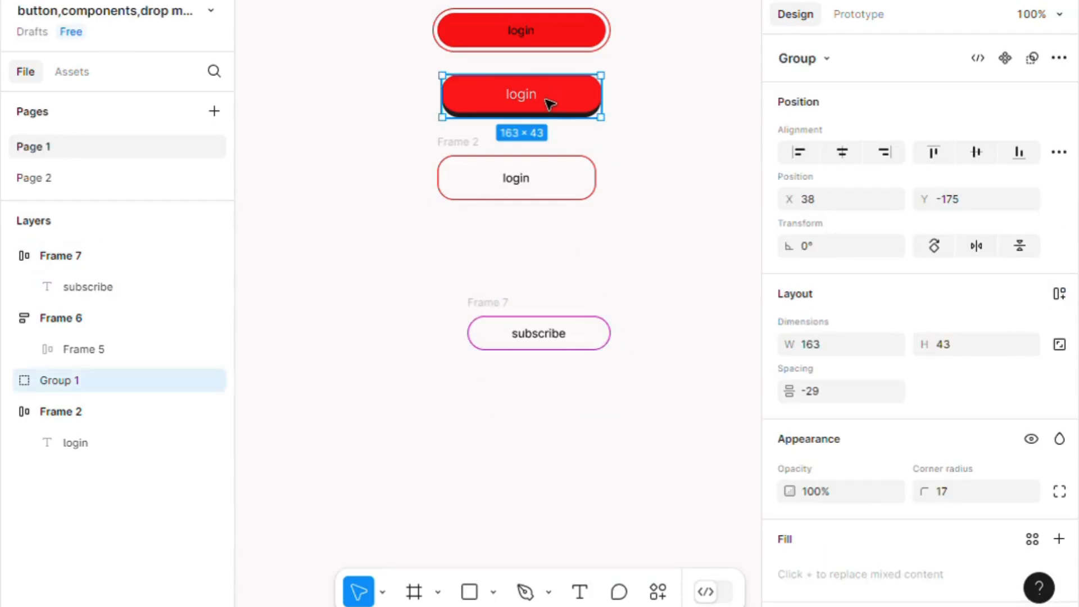
left_click(697, 305)
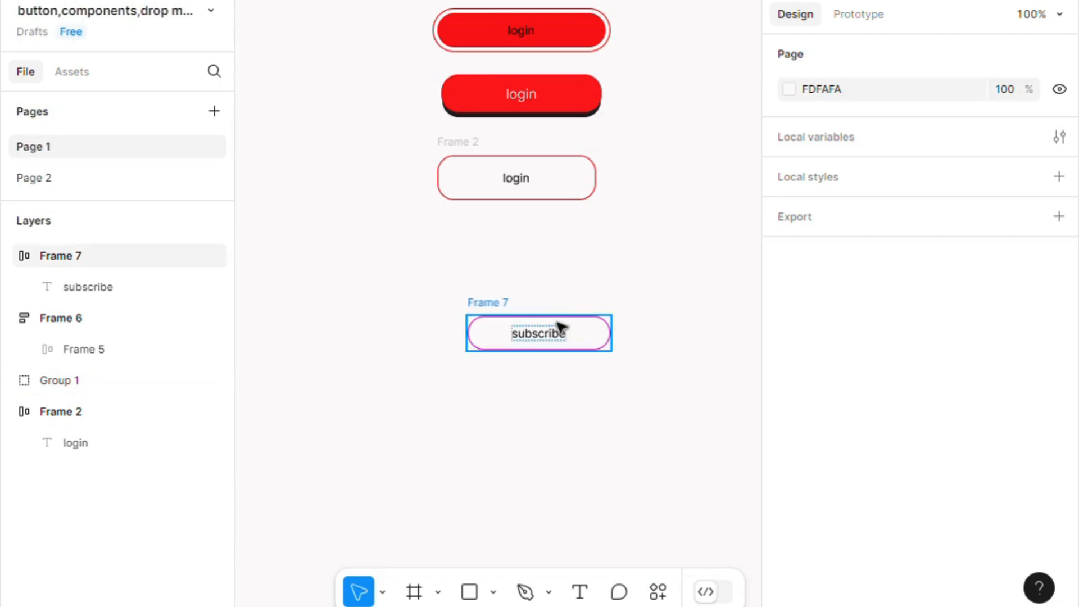
Duplicate the subscribe button twice below the original, placing the copies at about X 69, Y 166 and Y 225.
left_click(561, 327)
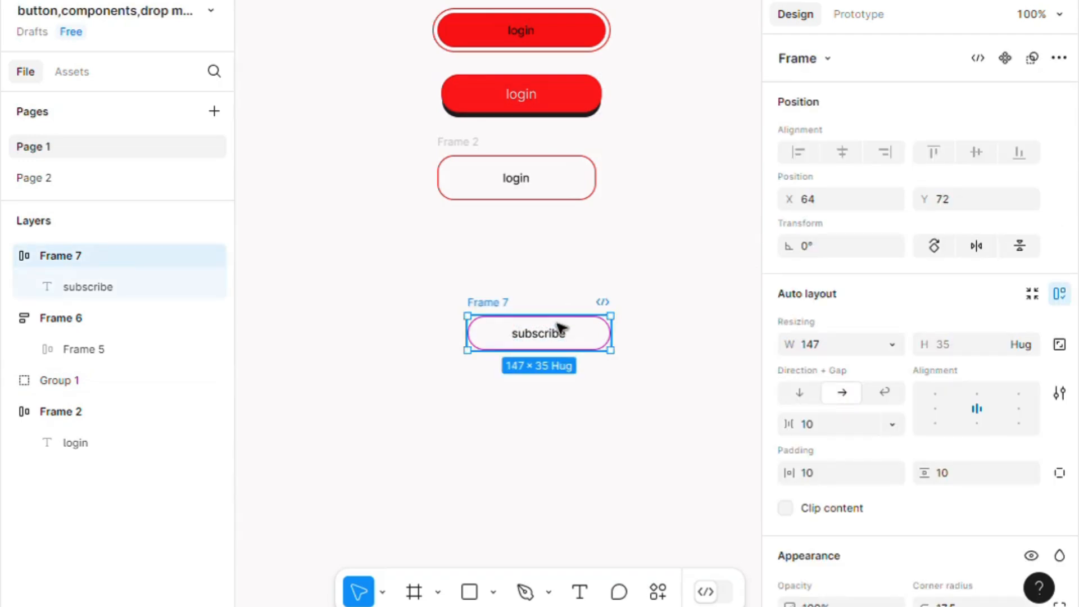
left_click_drag(567, 331, 565, 475)
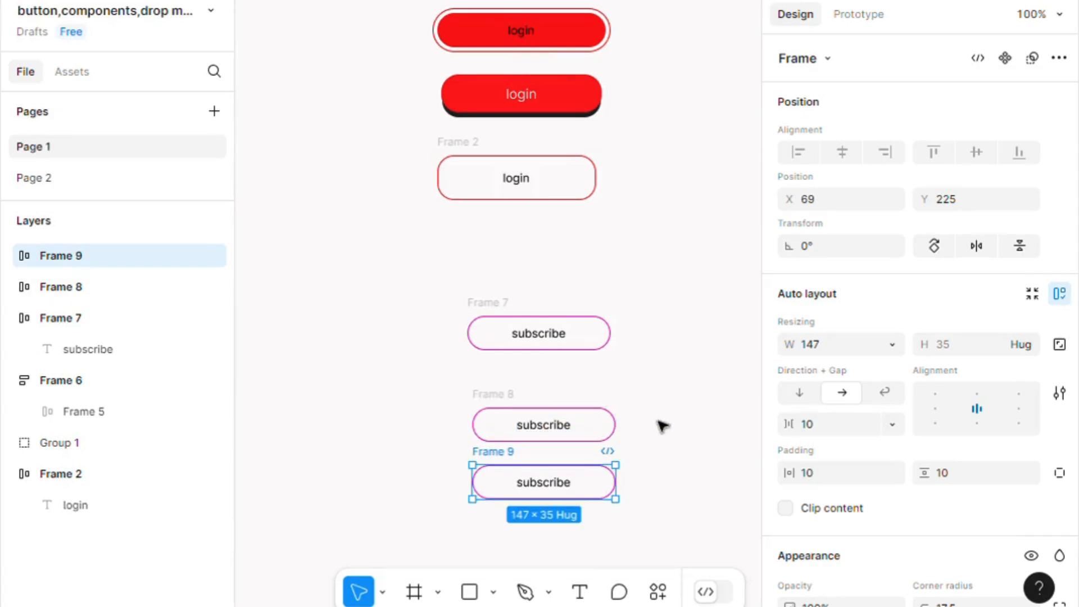
left_click(646, 405)
Move the original subscribe button slightly higher, away from its two copies.
left_click(499, 306)
left_click(563, 297)
left_click(504, 304)
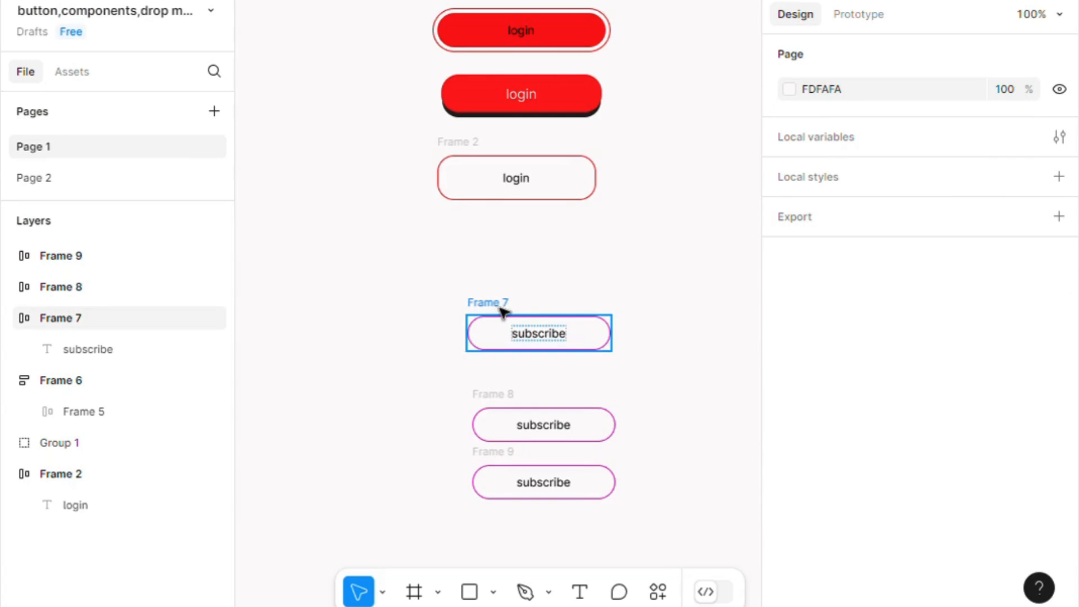
left_click_drag(503, 312, 495, 280)
left_click(663, 406)
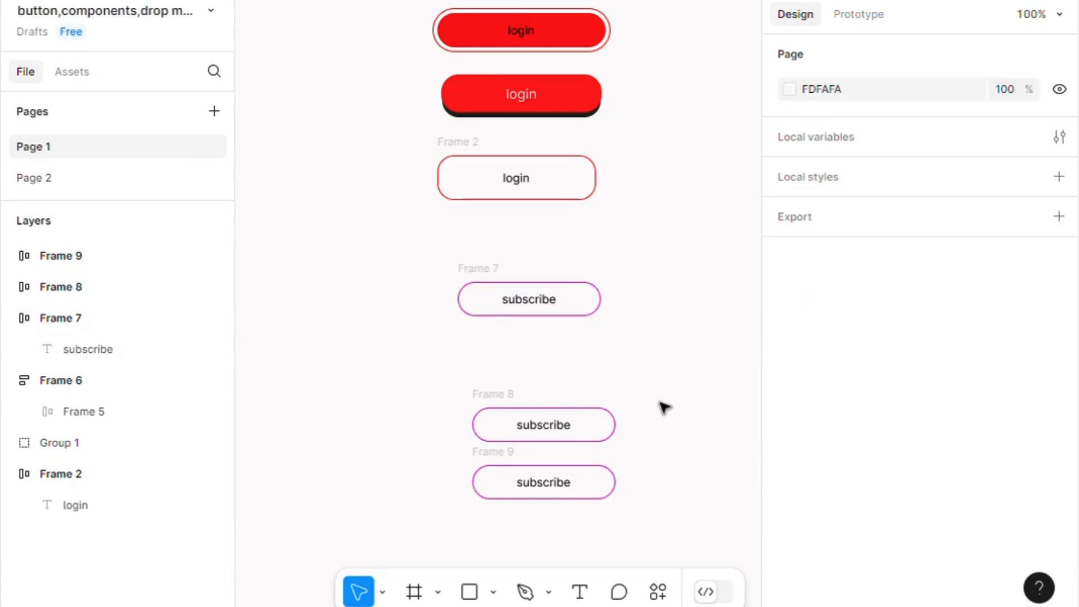
Fill the upper subscribe copy with magenta E019C6 and remove its stroke.
left_click(612, 429)
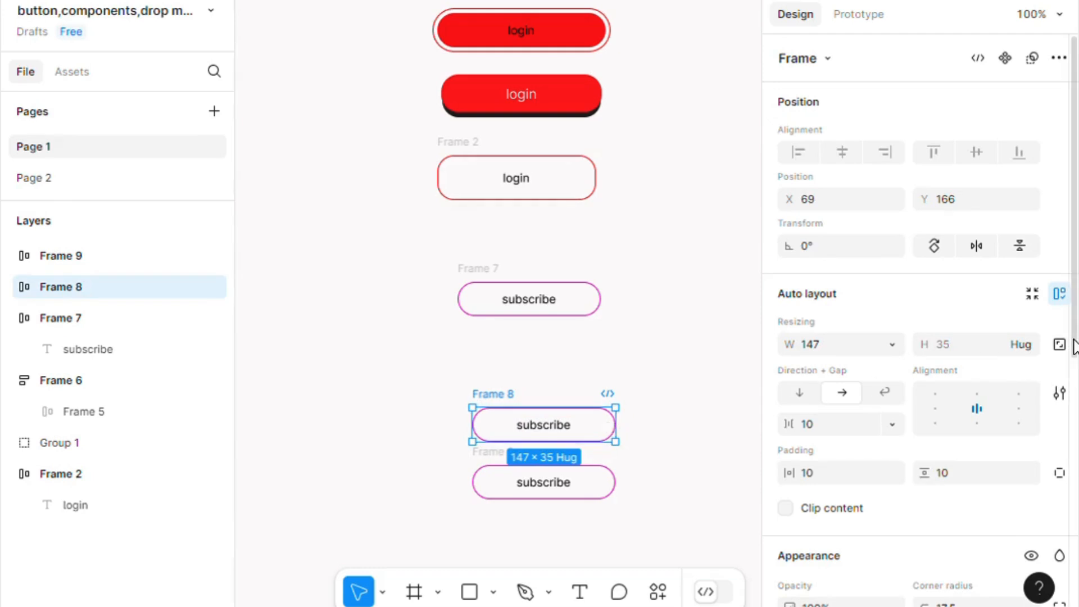
scroll(1073, 345, "down", 5)
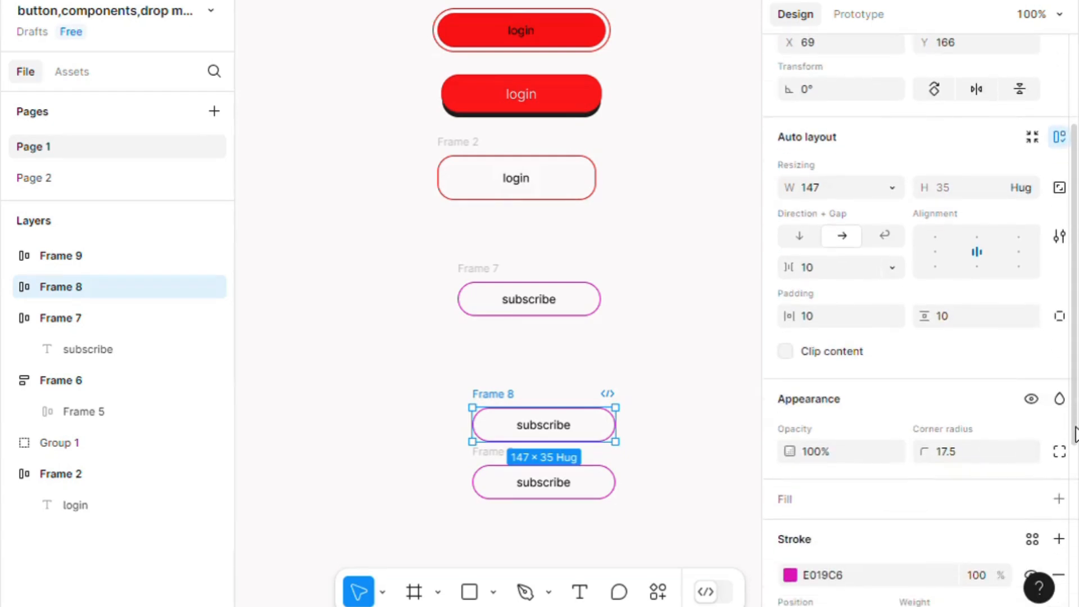
scroll(1073, 394, "down", 3)
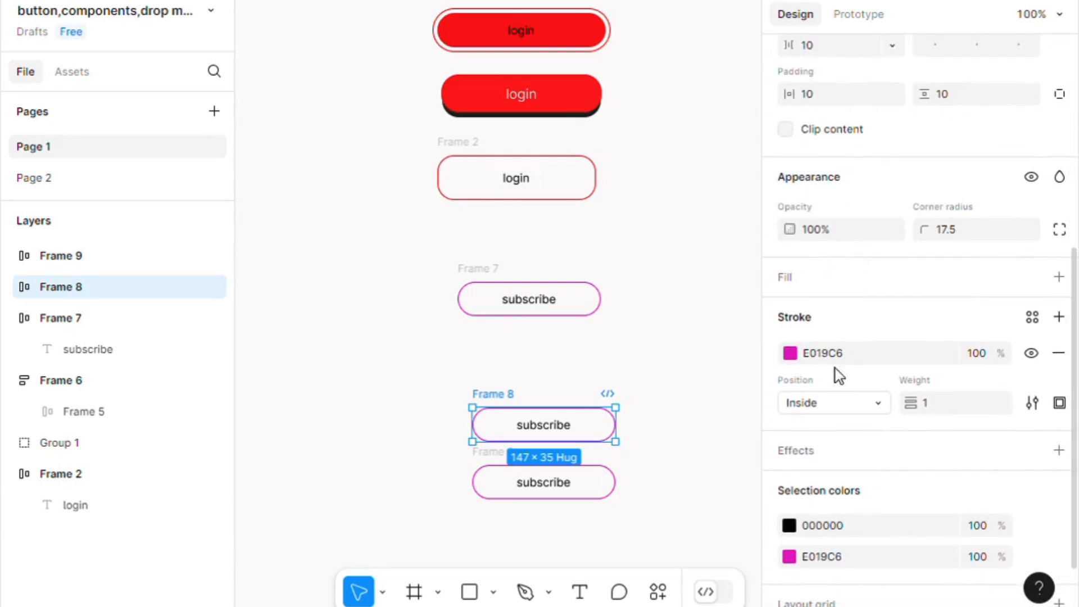
left_click(784, 278)
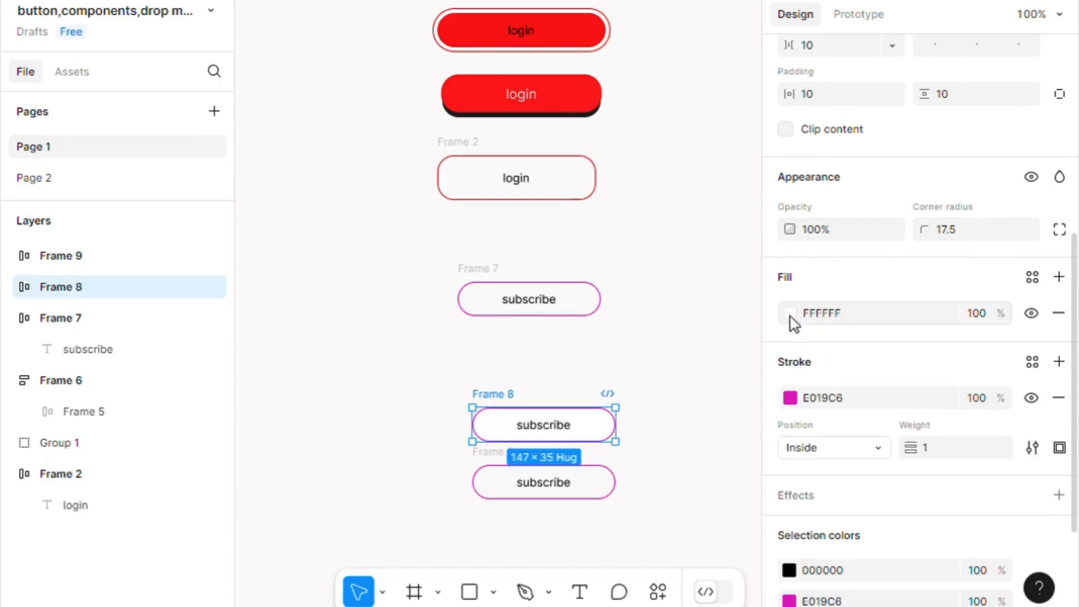
left_click(790, 315)
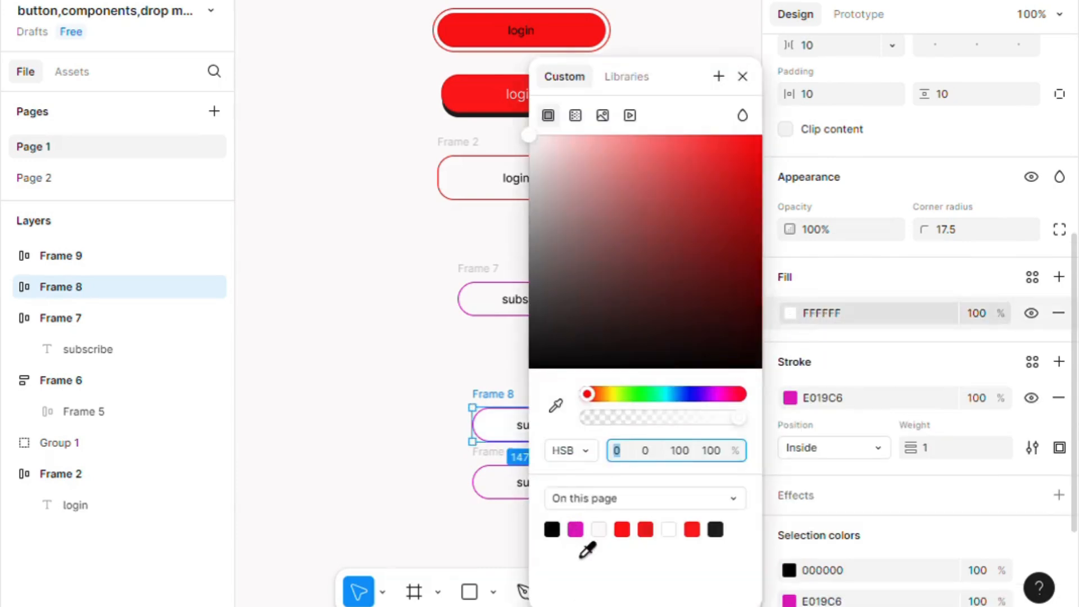
left_click(574, 530)
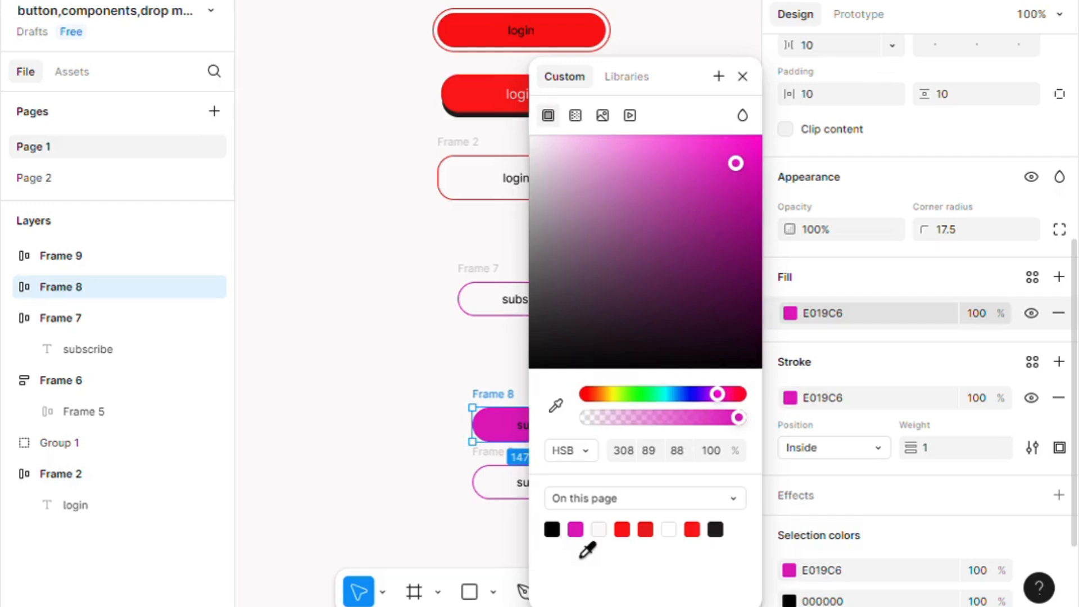
left_click(1059, 400)
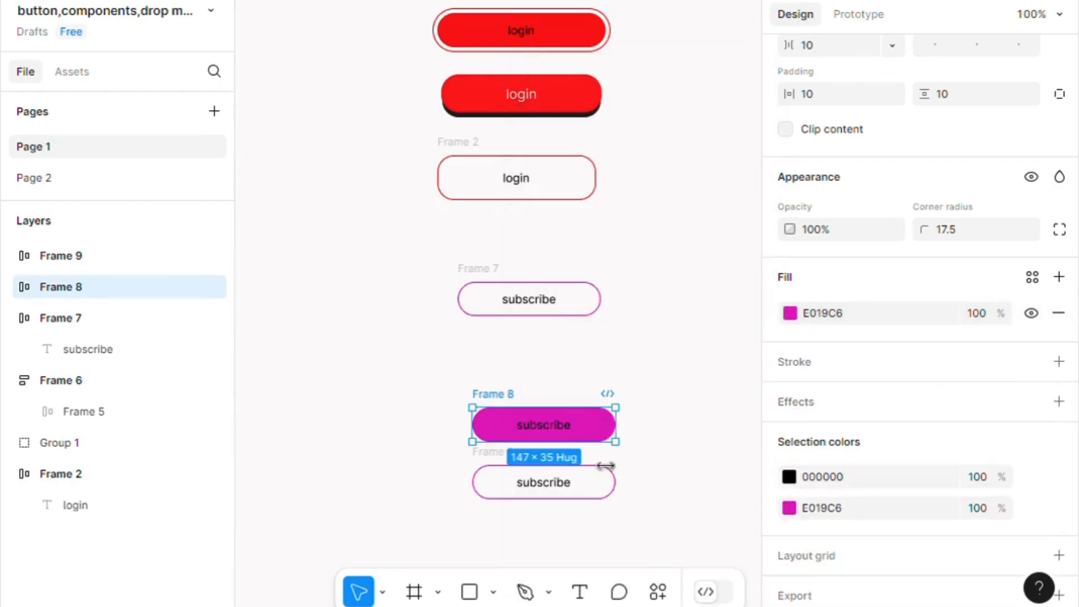
Remove the stroke from the lowest subscribe copy, leaving its frame selected.
left_click(595, 499)
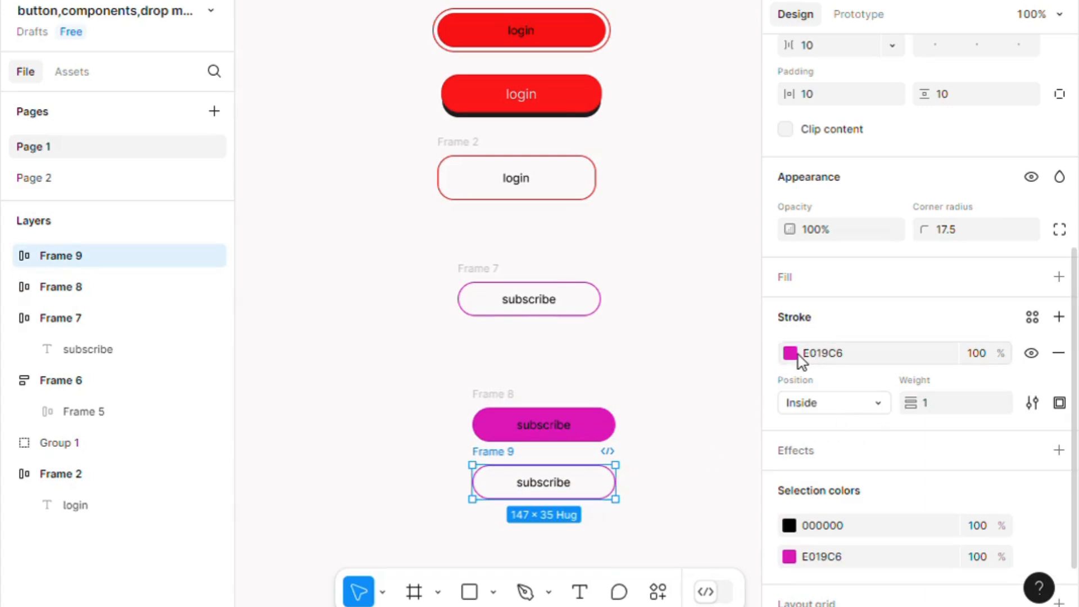
left_click(1058, 354)
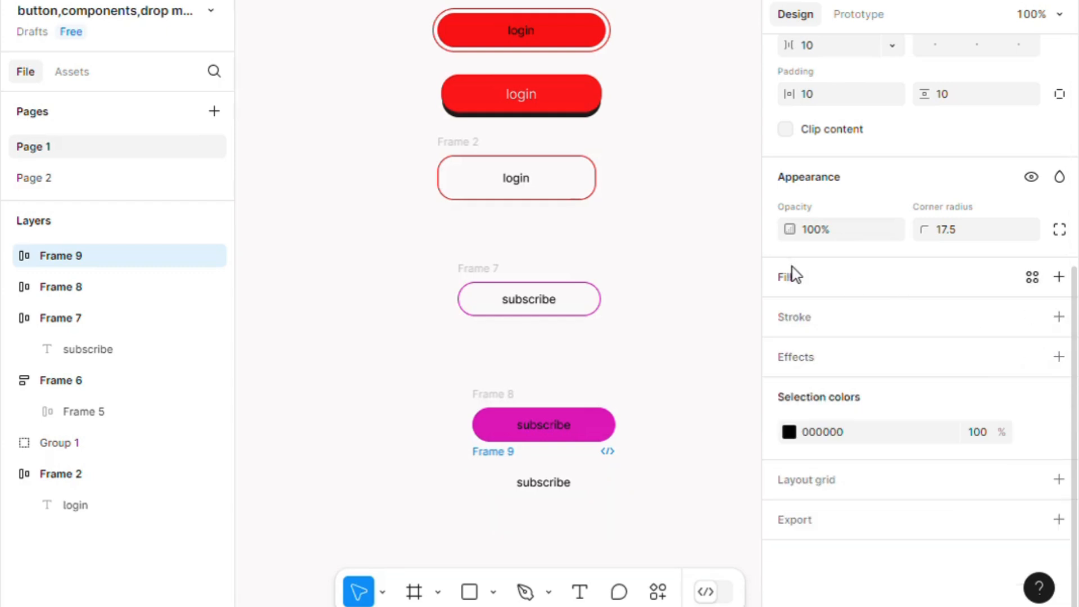
double_click(558, 489)
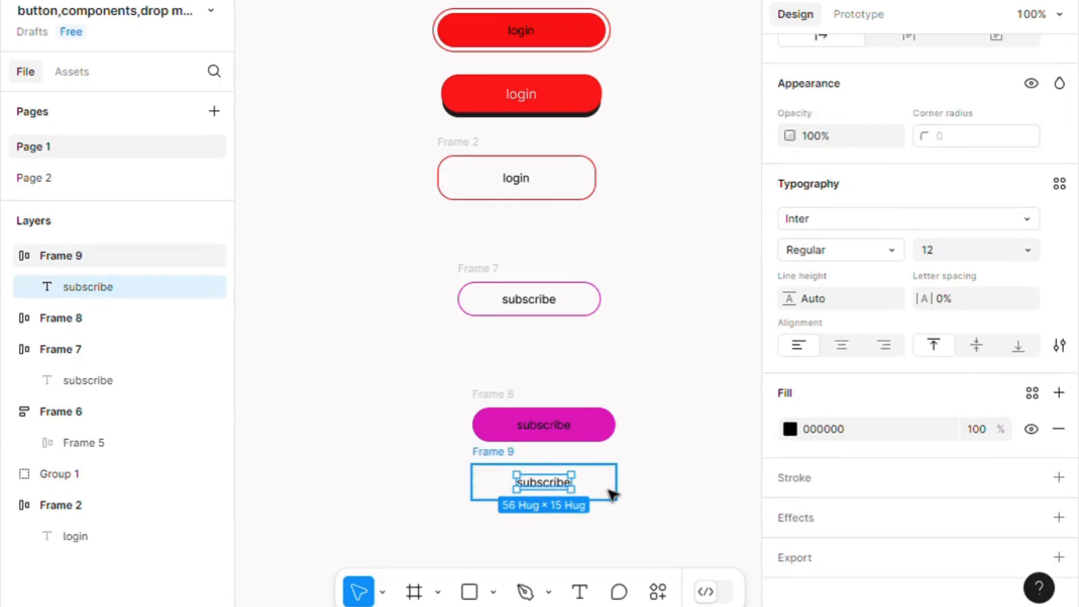
key("Escape")
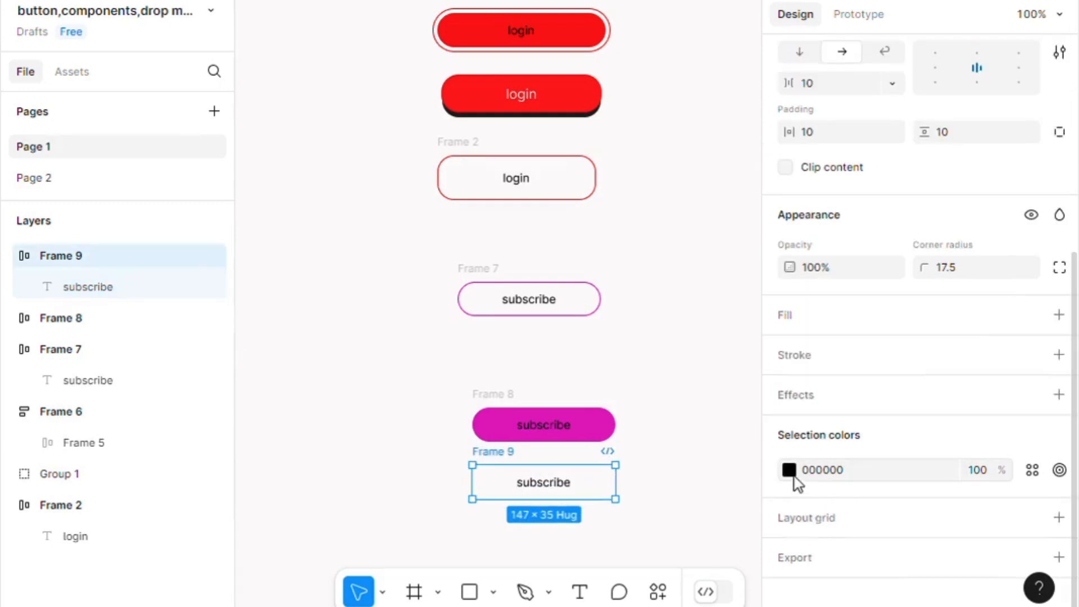
Fill the lowest subscribe copy's frame with black 000000 and hide the fill of its text.
left_click(795, 323)
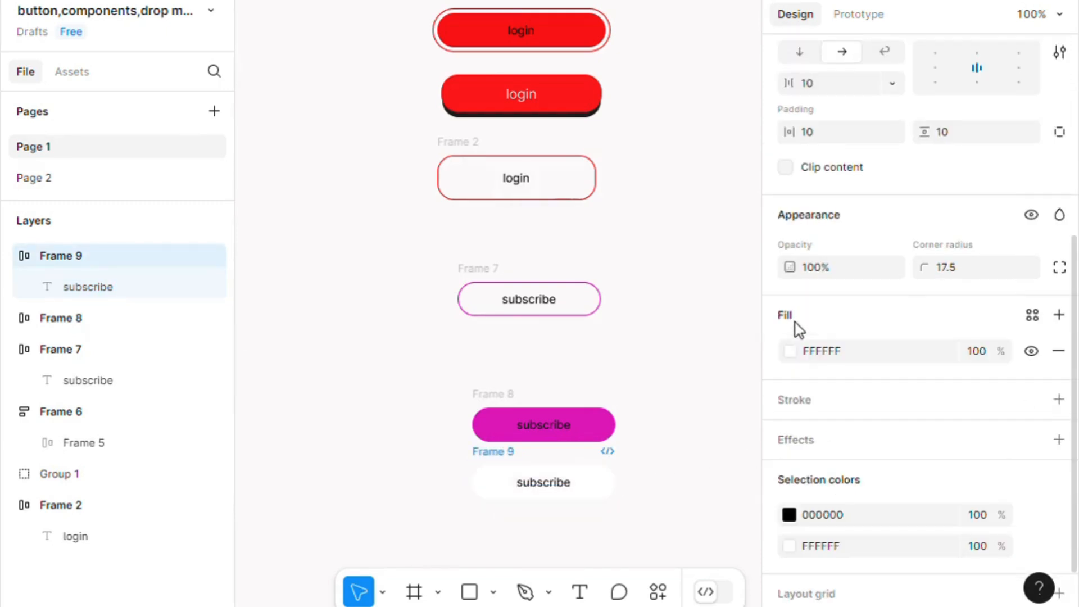
left_click(791, 352)
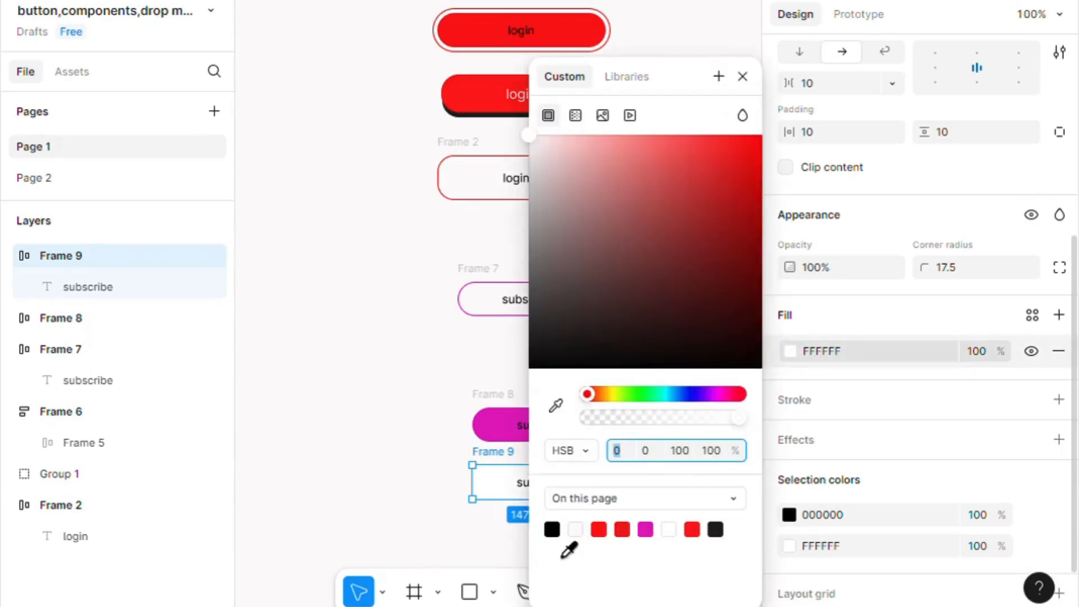
left_click(554, 533)
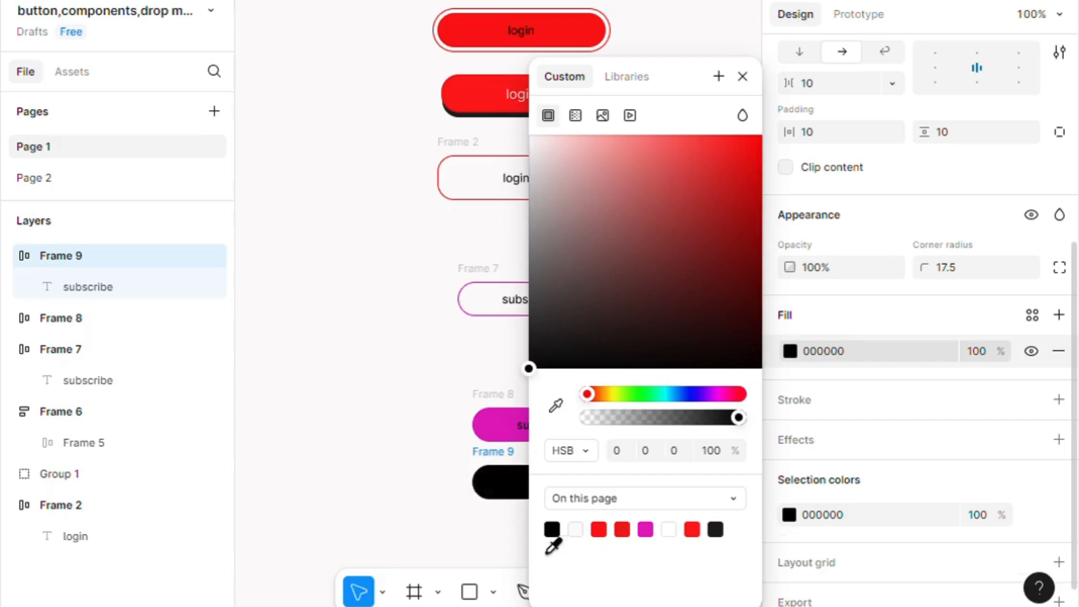
left_click(743, 77)
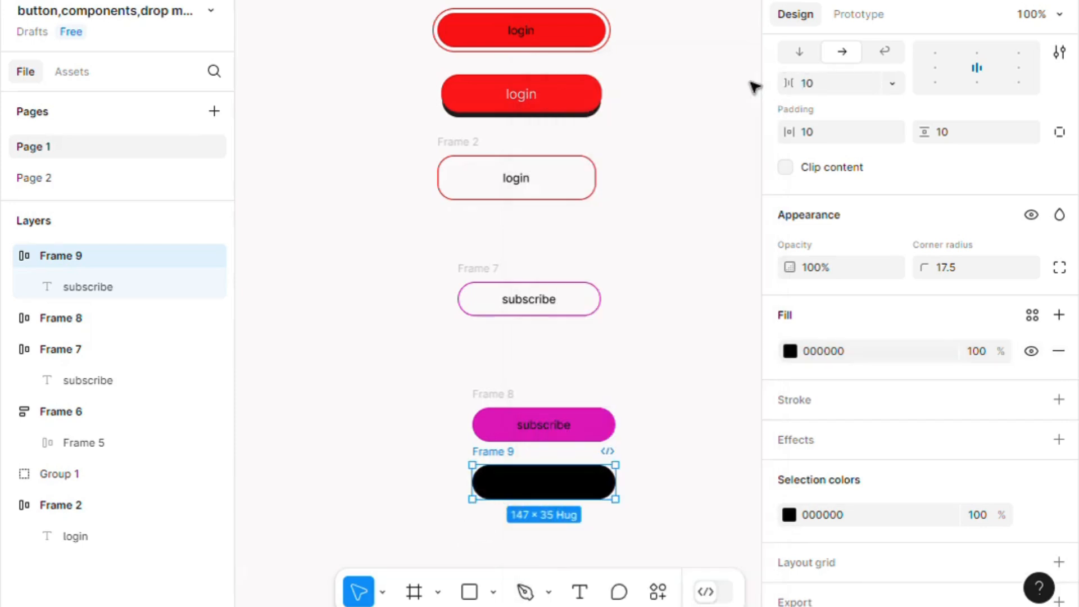
double_click(561, 490)
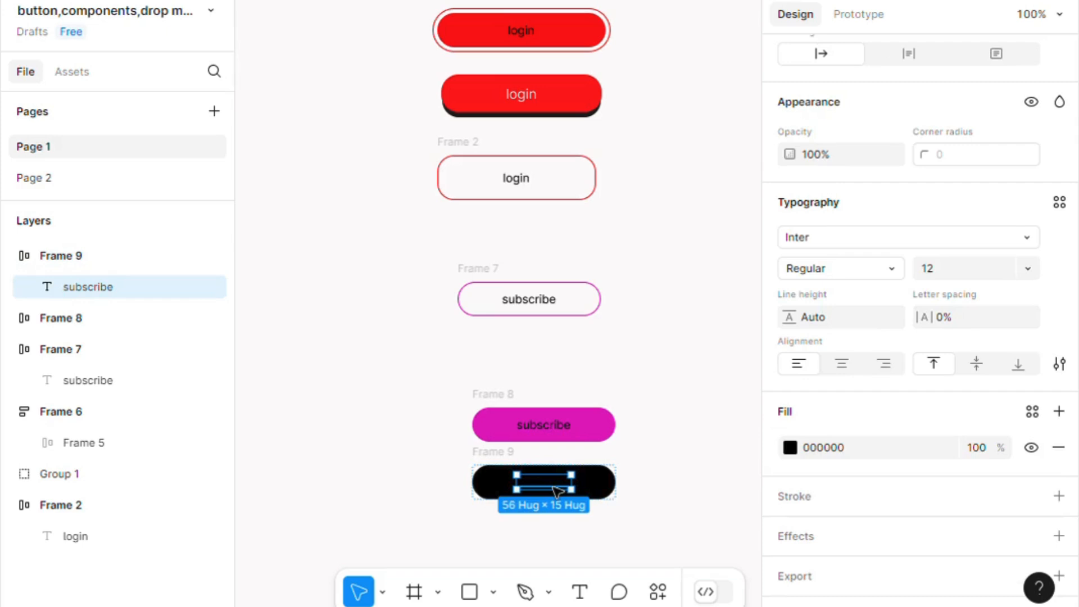
left_click(1032, 448)
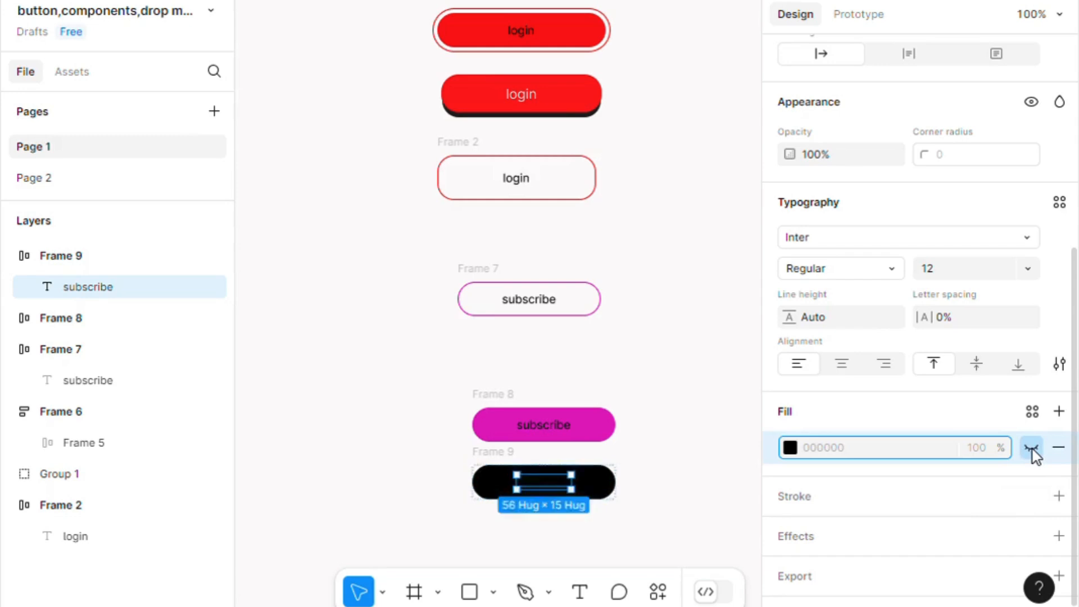
Move the magenta subscribe button over the black one and bring it to the front, leaving a thin black edge below.
left_click(593, 438)
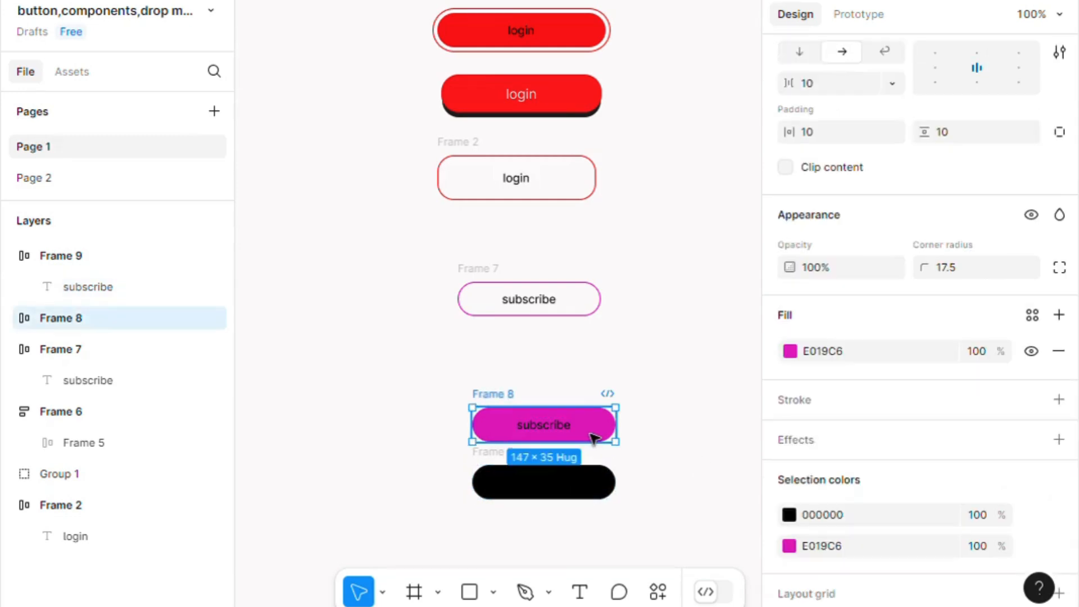
left_click_drag(594, 438, 597, 479)
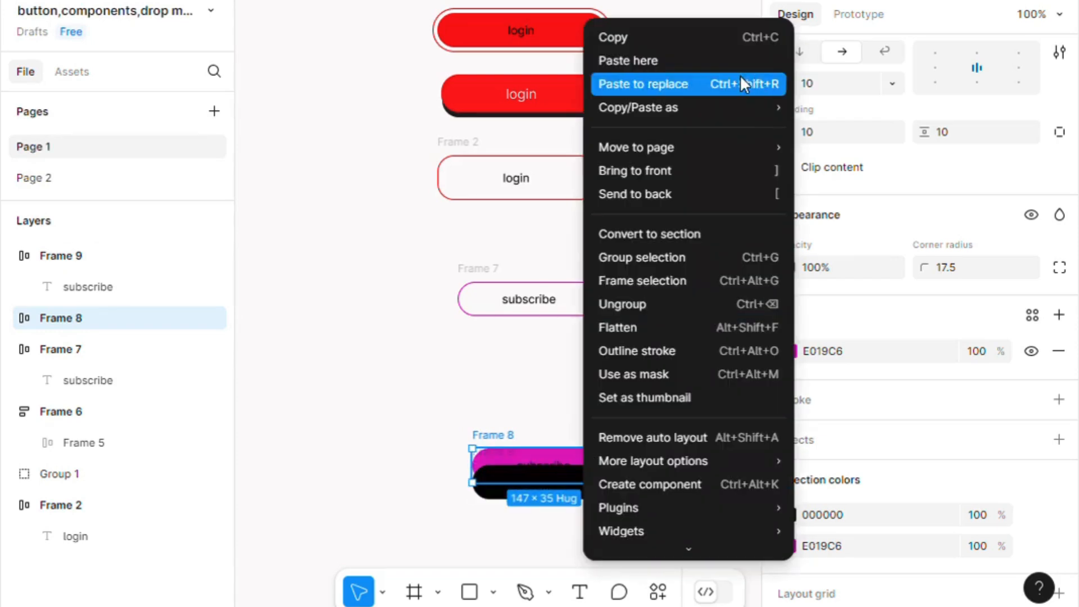
left_click(705, 174)
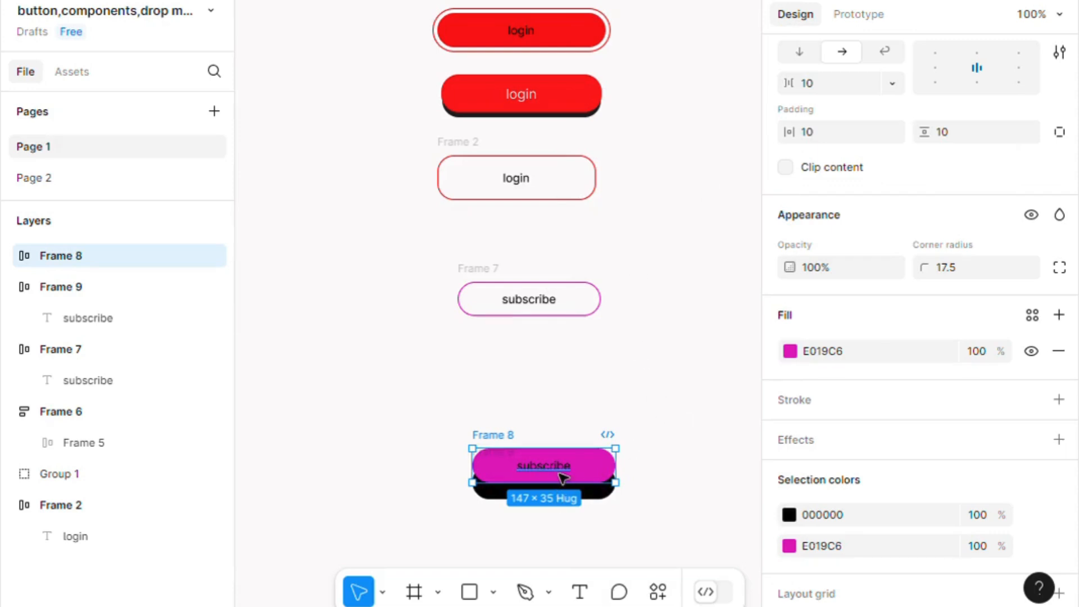
left_click_drag(562, 478, 558, 495)
key("Escape")
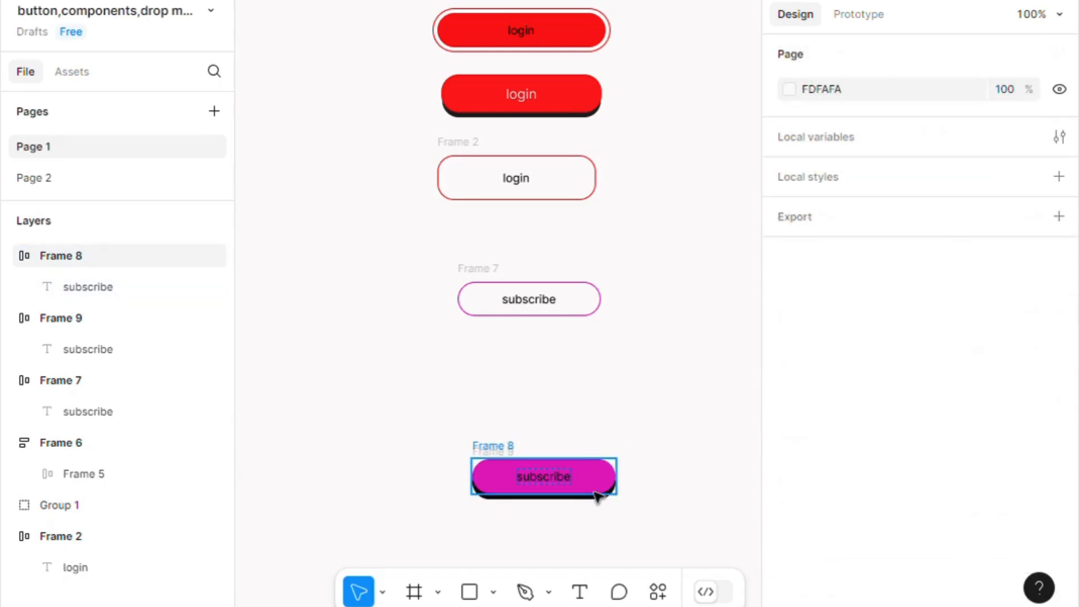
left_click(597, 497)
left_click_drag(597, 497, 596, 497)
left_click(646, 489)
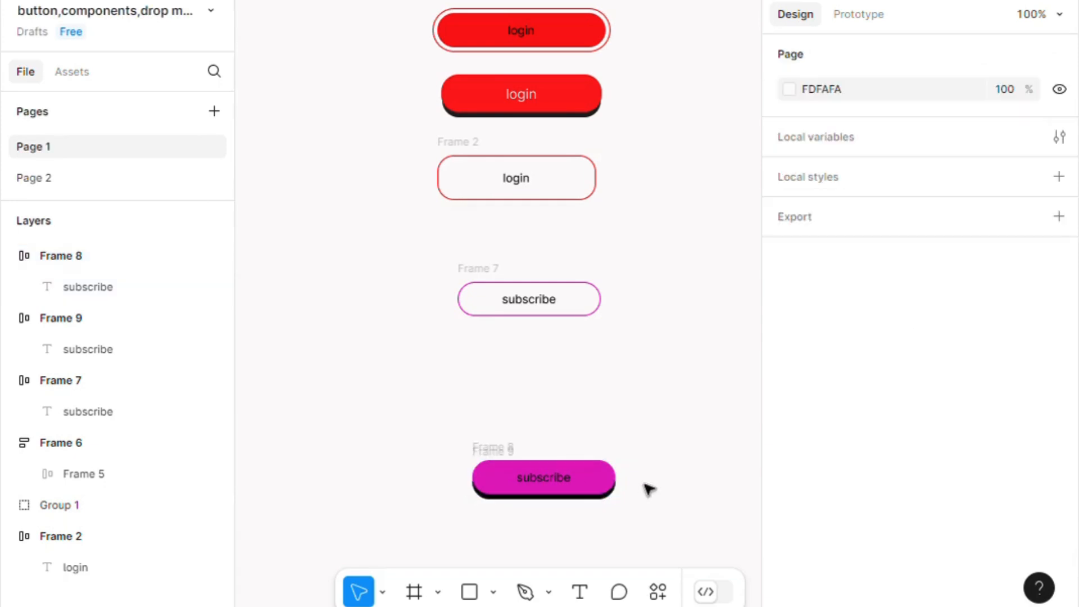
Group the magenta and black subscribe frames and move the group below the outlined subscribe button, at X 54, Y 102.
left_click_drag(448, 434, 634, 517)
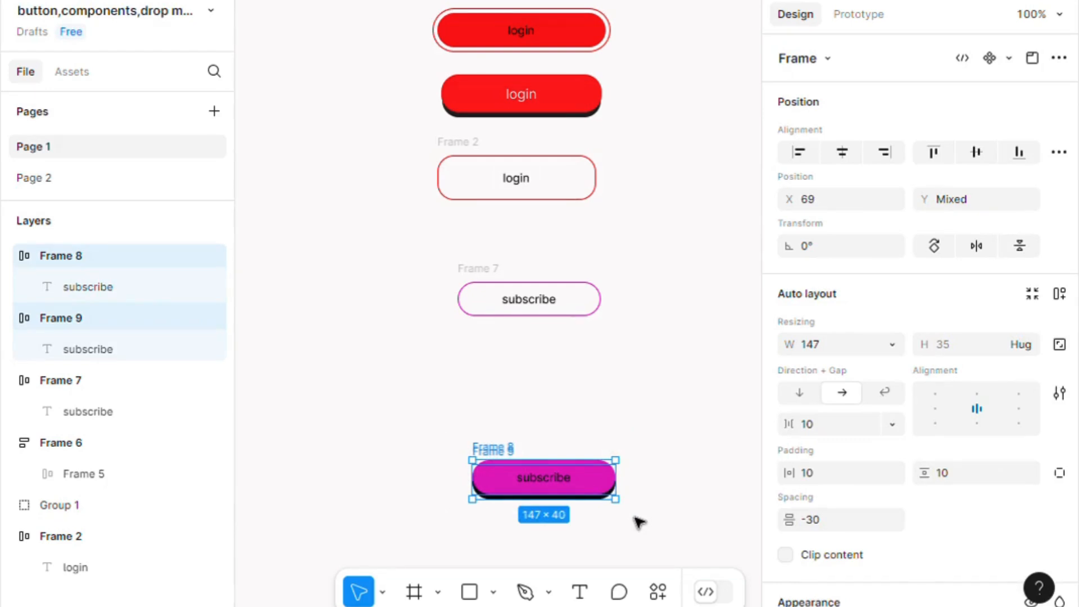
key("ctrl+g")
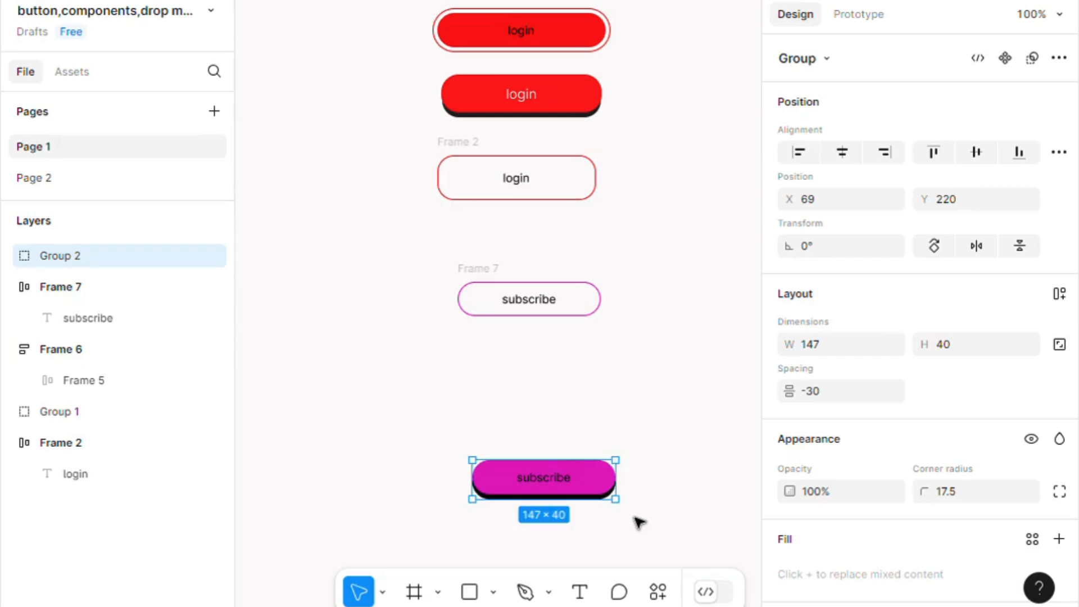
left_click_drag(593, 493, 577, 379)
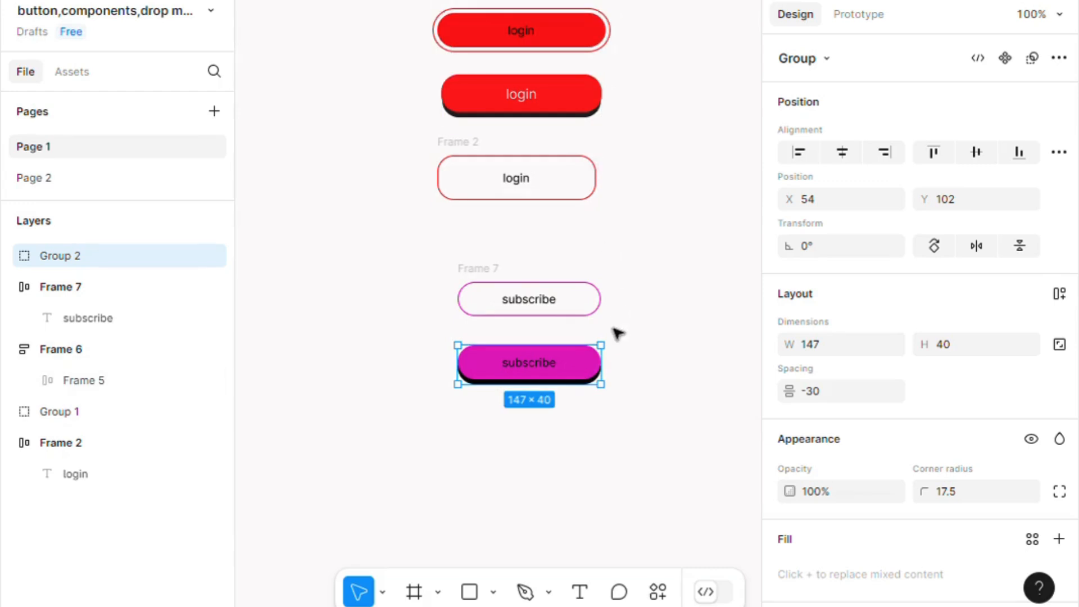
Duplicate the outlined subscribe button below the group at X 54, Y 212 and remove the copy's stroke.
left_click(592, 313)
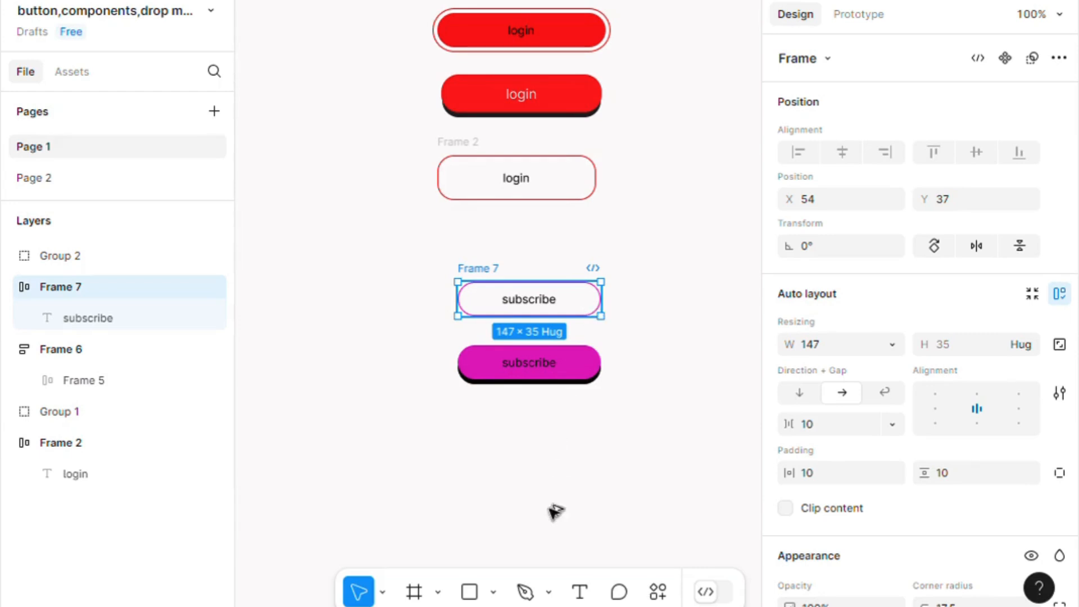
left_click_drag(593, 314, 593, 481)
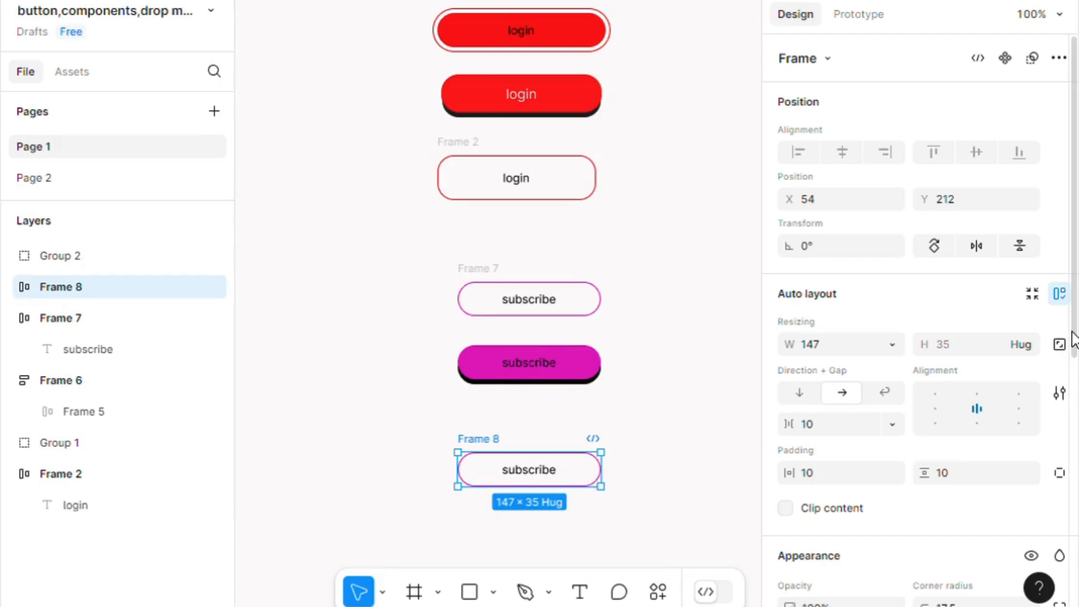
left_click_drag(1073, 337, 1076, 514)
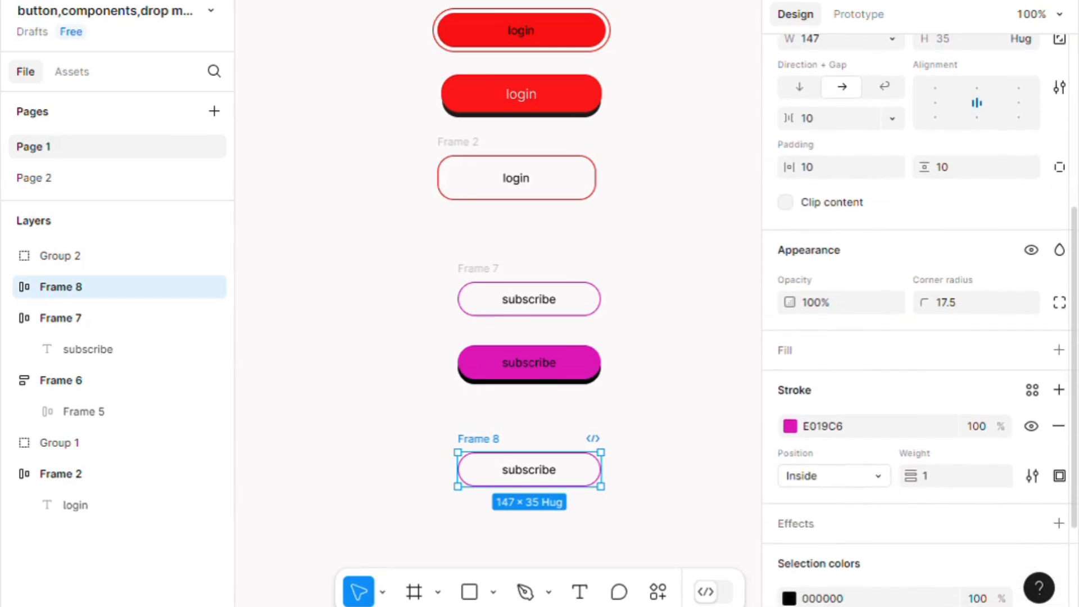
left_click(1059, 431)
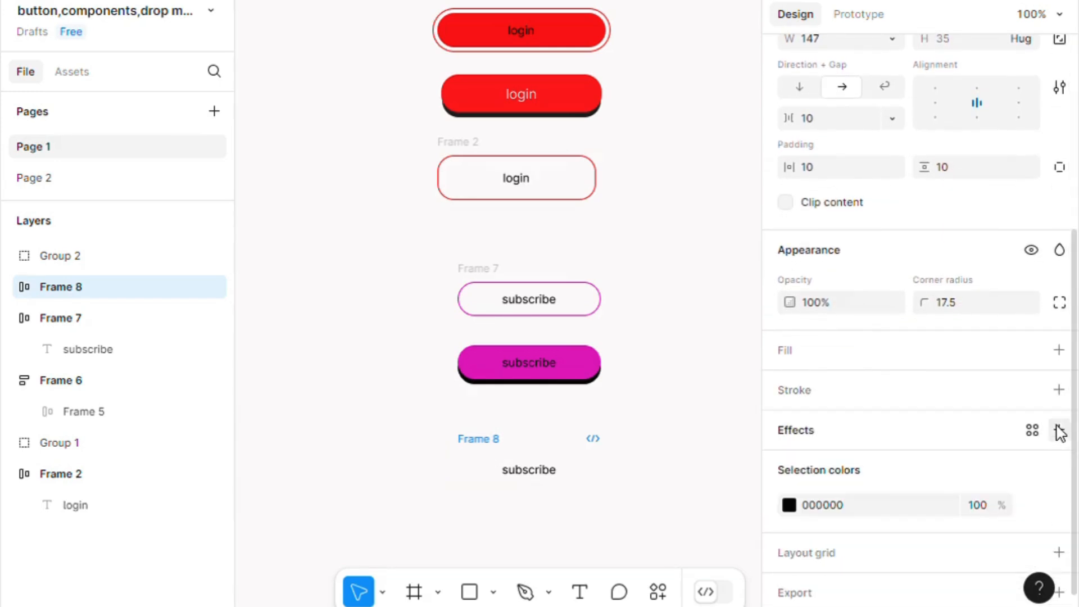
Fill the new subscribe copy with magenta E019C6 and wrap it in a rounded auto layout frame with an E019C6 stroke.
left_click(552, 475)
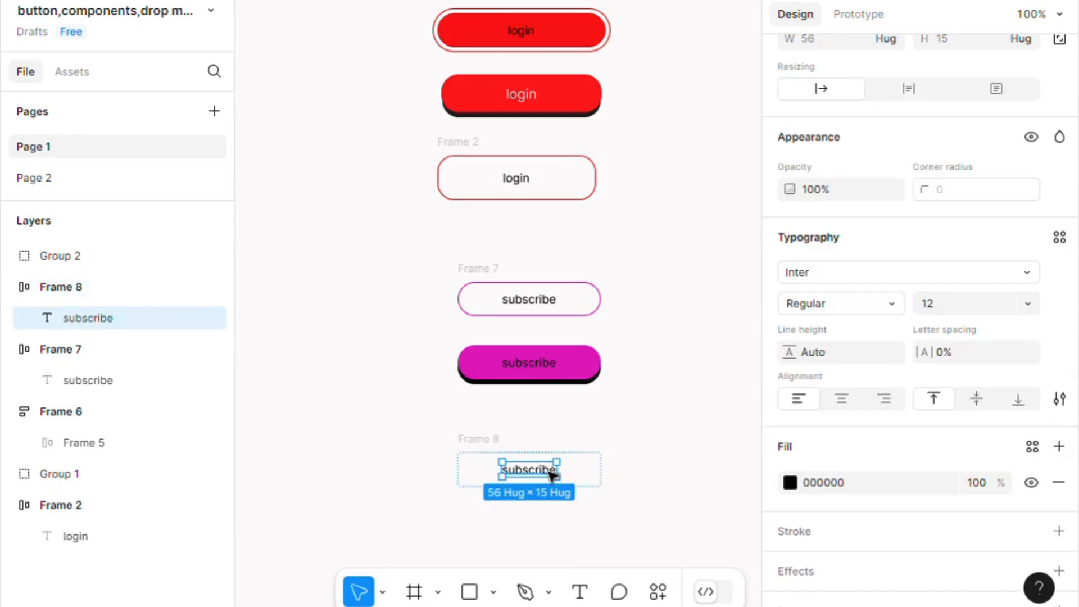
left_click(791, 486)
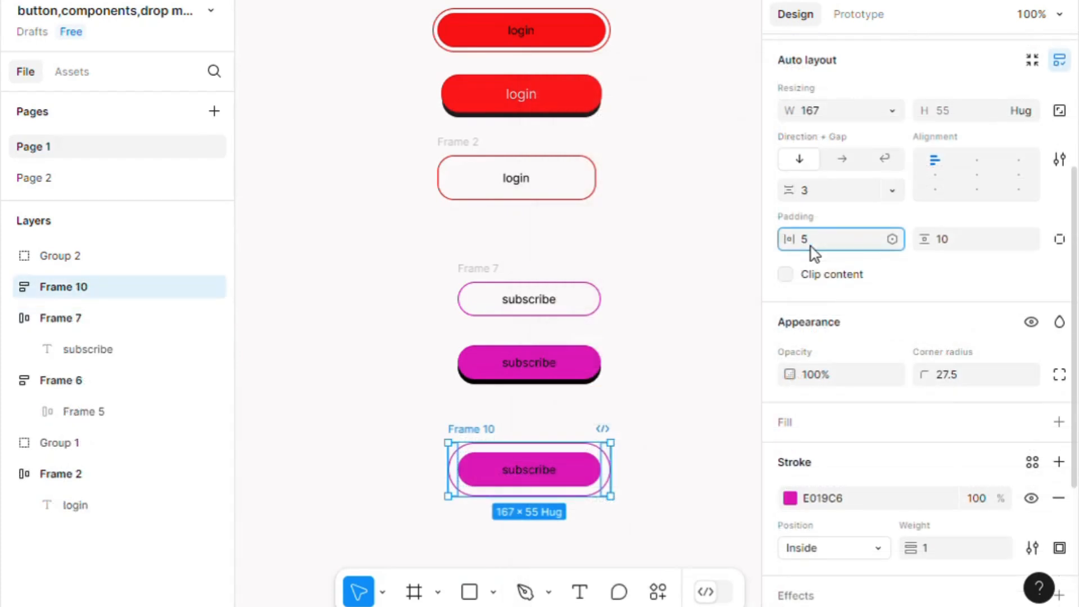
Set the outer subscribe frame's horizontal and vertical padding to 5.
left_click(944, 243)
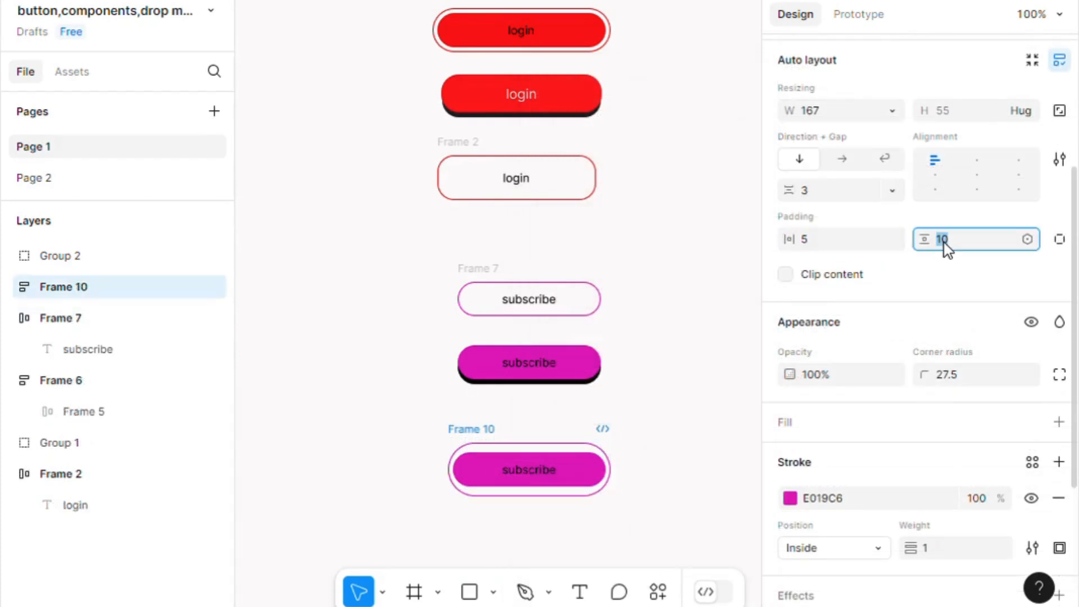
type("5")
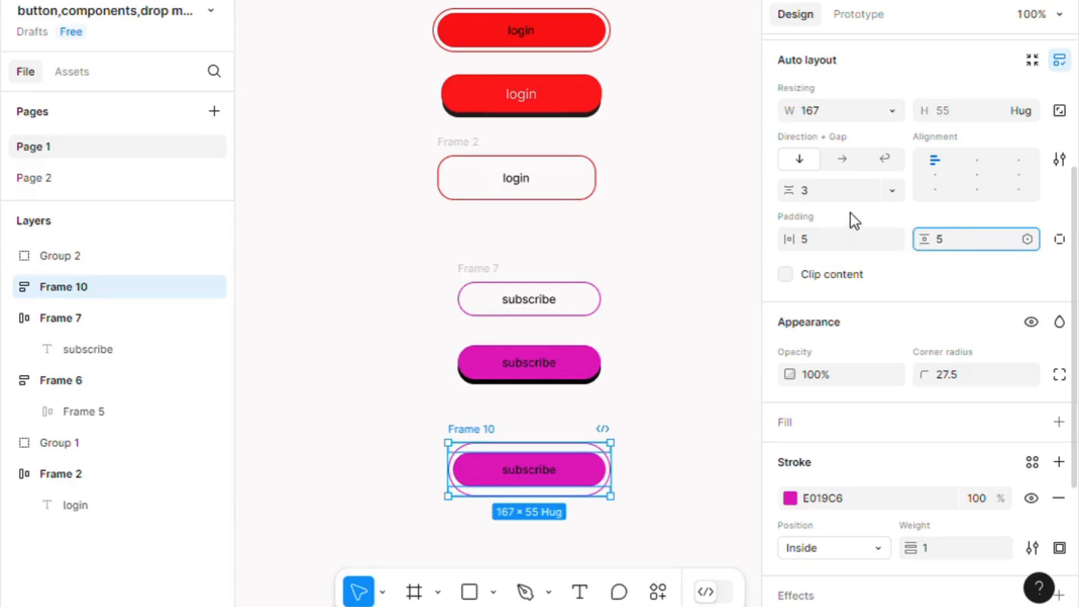
key("Return")
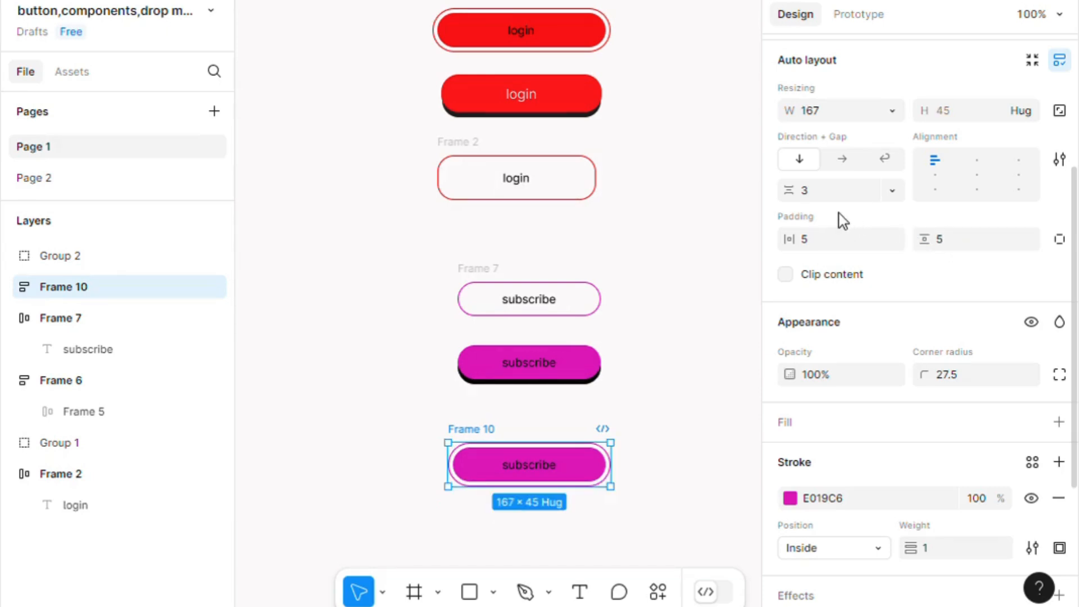
left_click(740, 406)
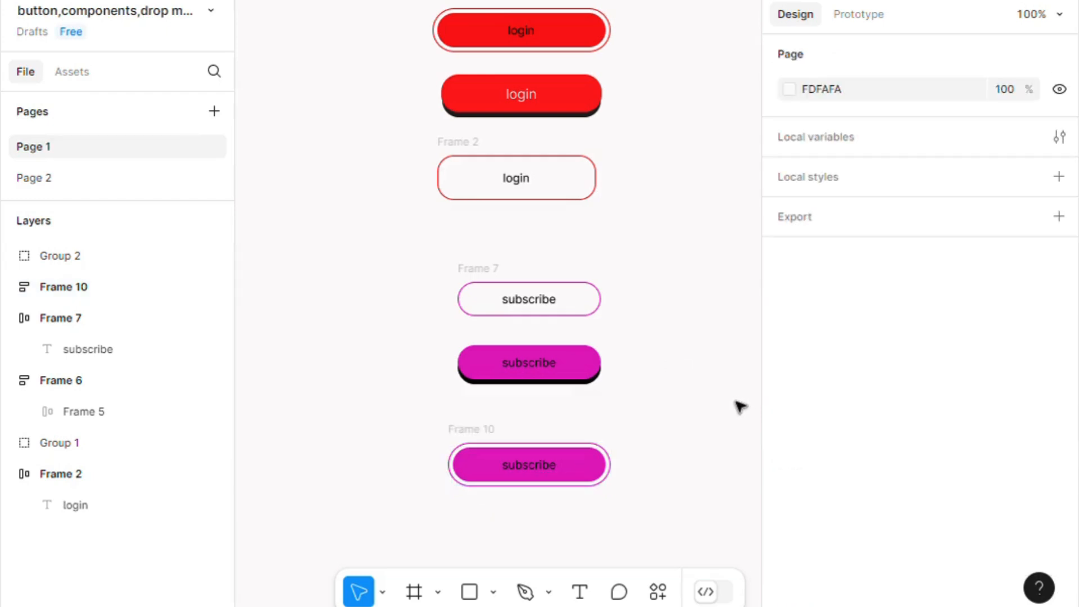